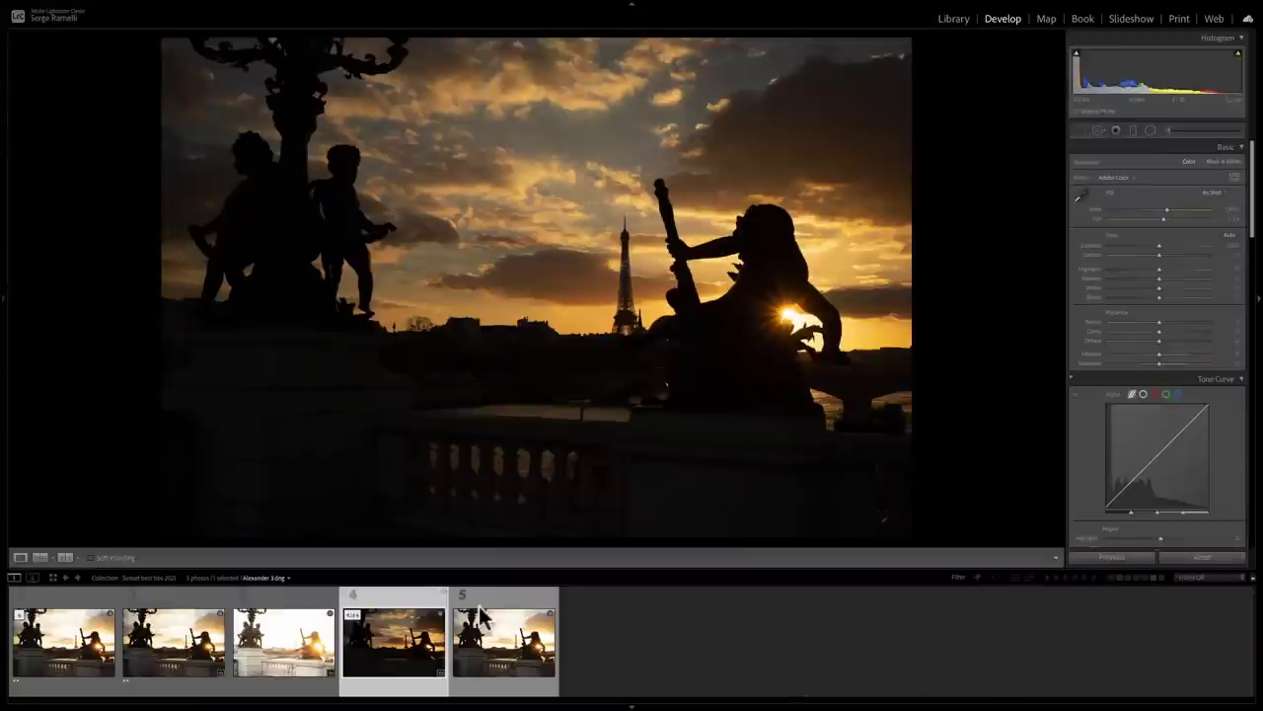
# - Flip between the brighter bracketed exposures and the dark underexposed frame to compare them
pyautogui.click(182, 630)
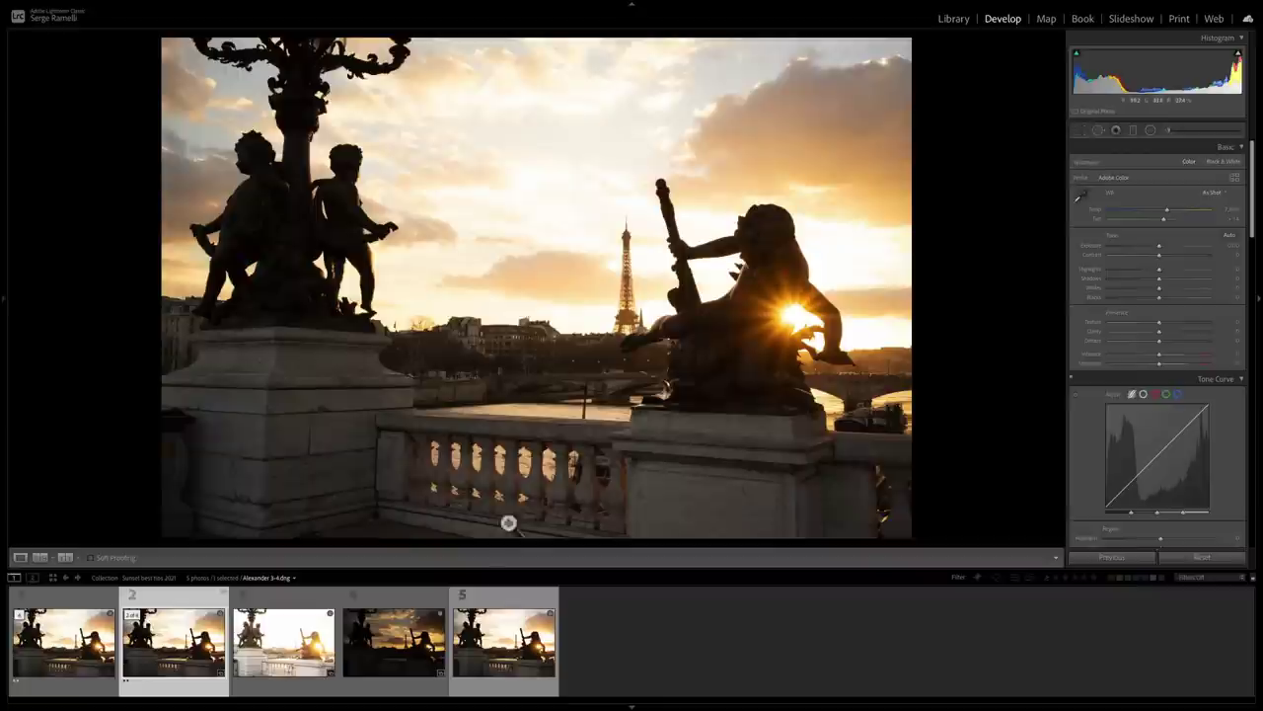
pyautogui.click(289, 635)
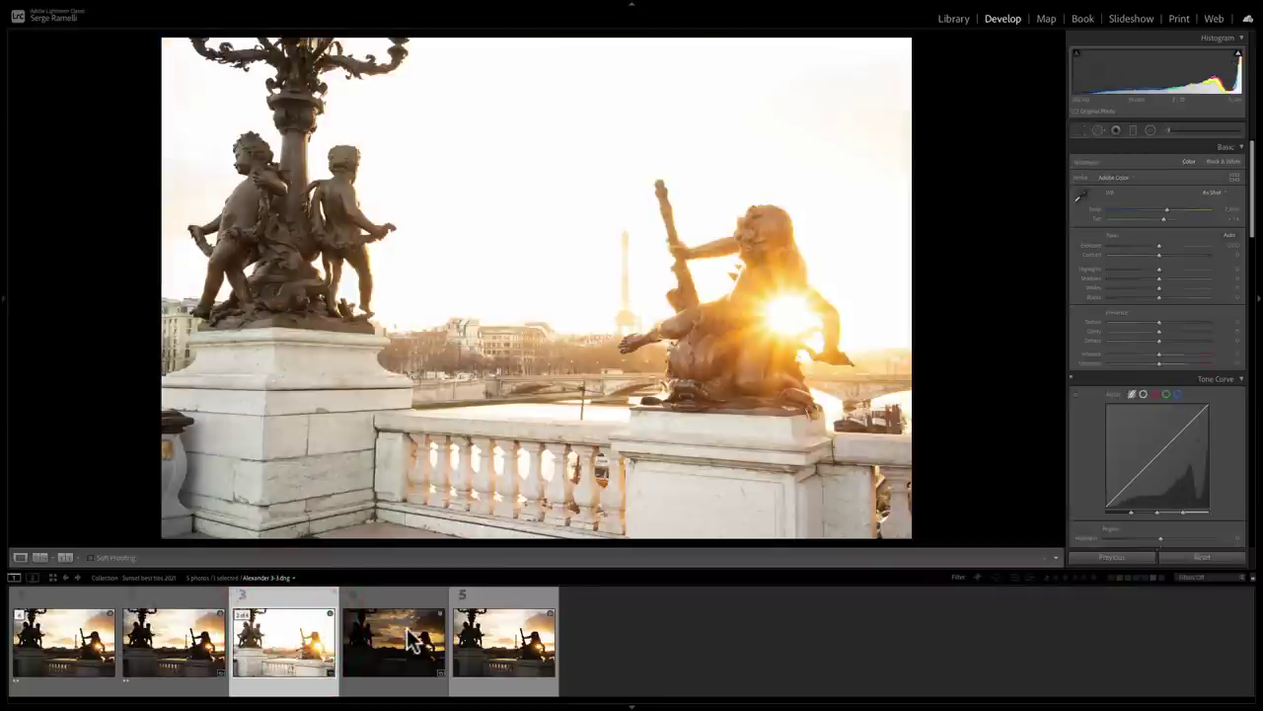
pyautogui.click(413, 640)
pyautogui.click(265, 643)
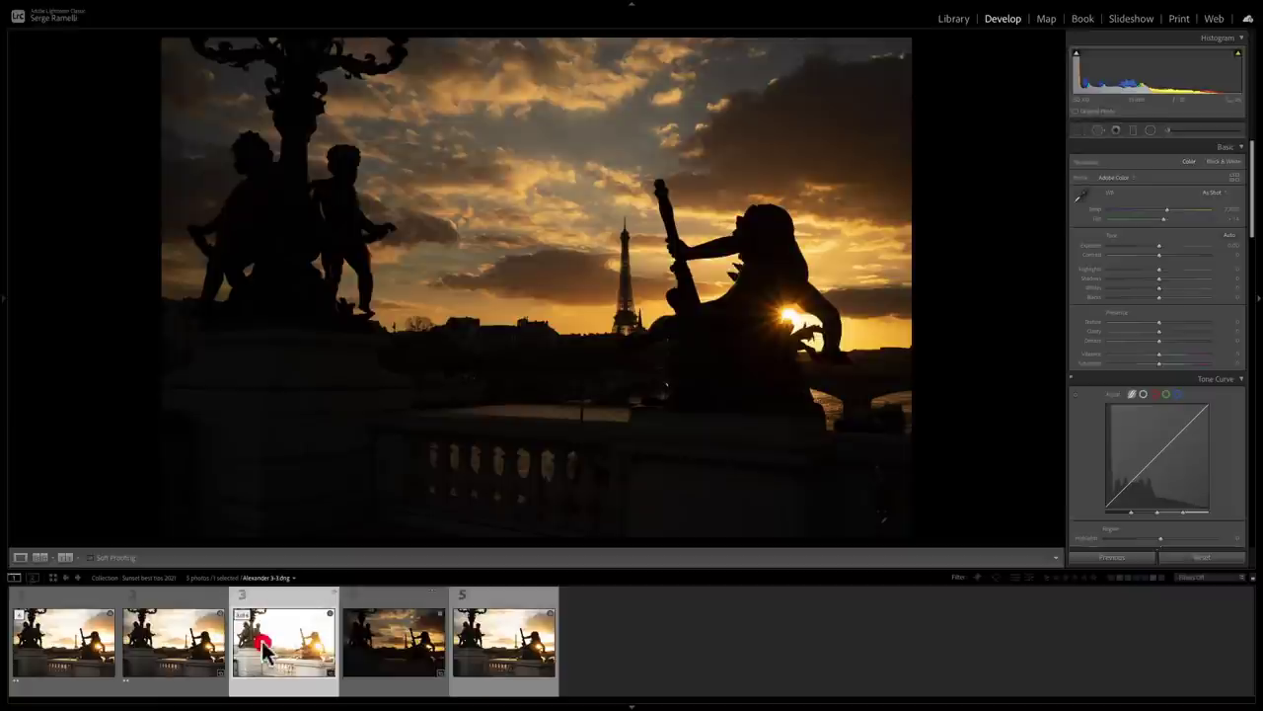
pyautogui.click(392, 651)
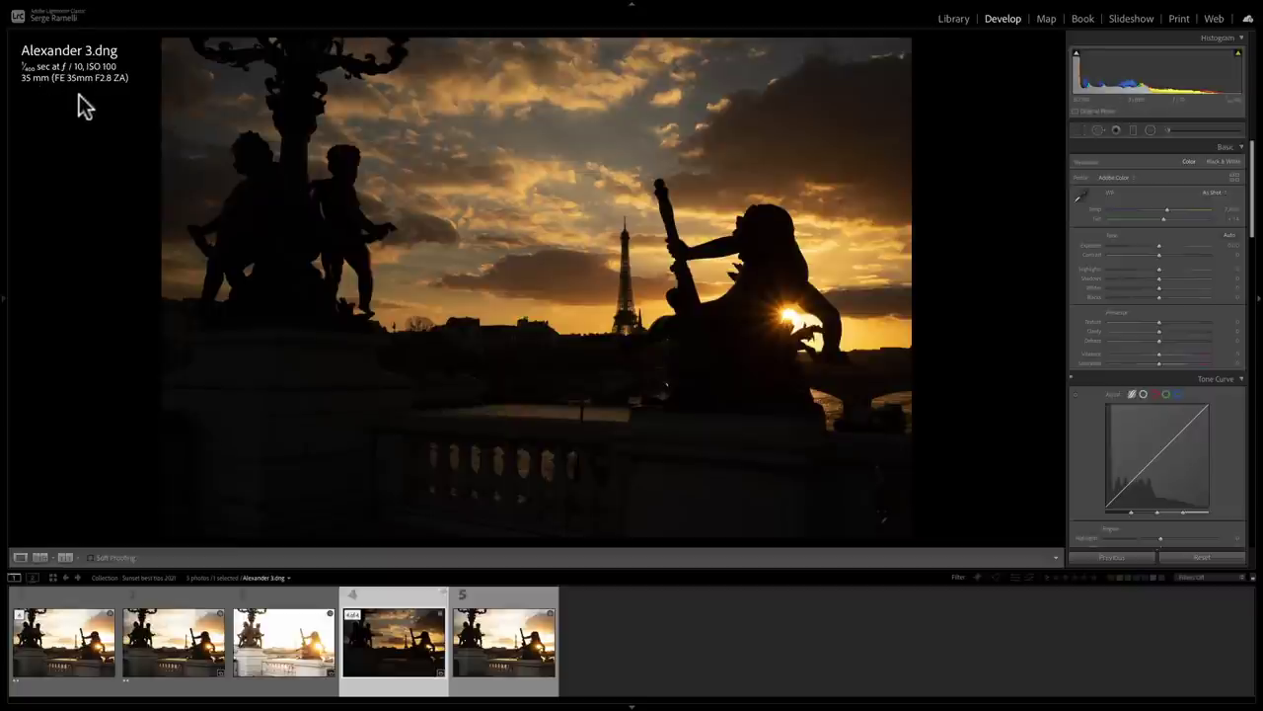
# - Cycle the info overlay to check the dark frame's capture details, then select the second exposure
pyautogui.press('i')
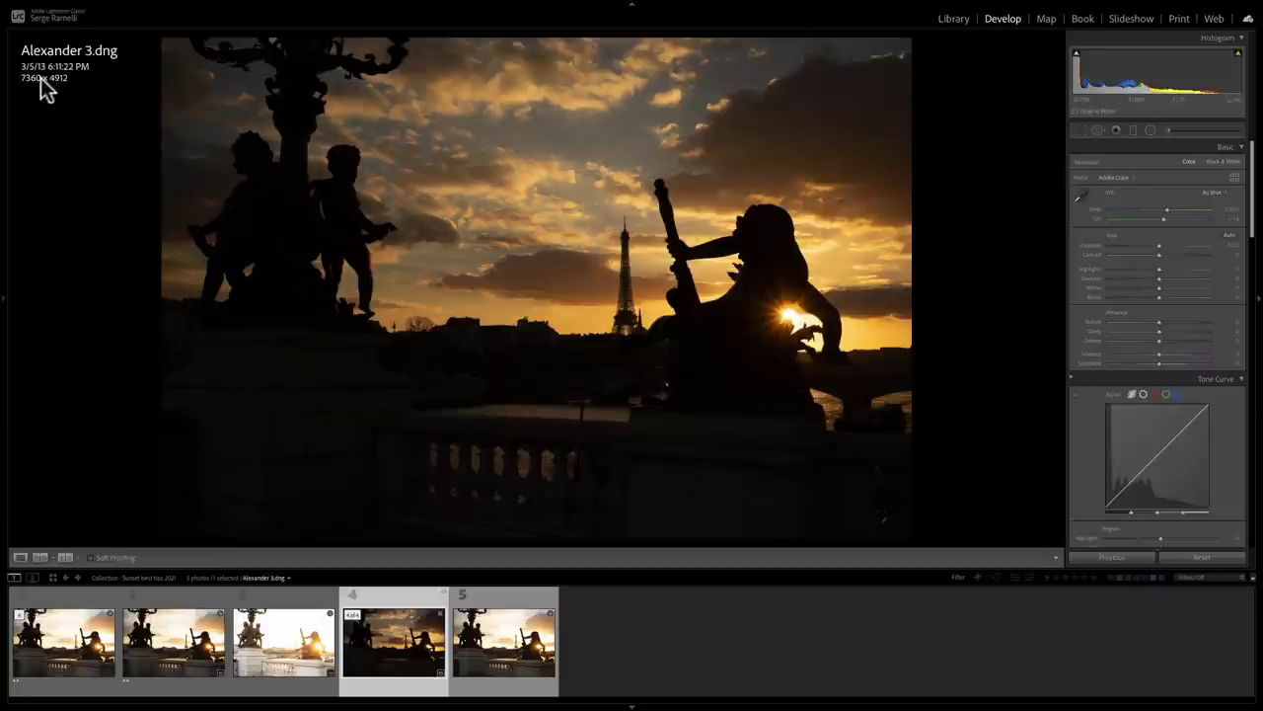
pyautogui.press('i')
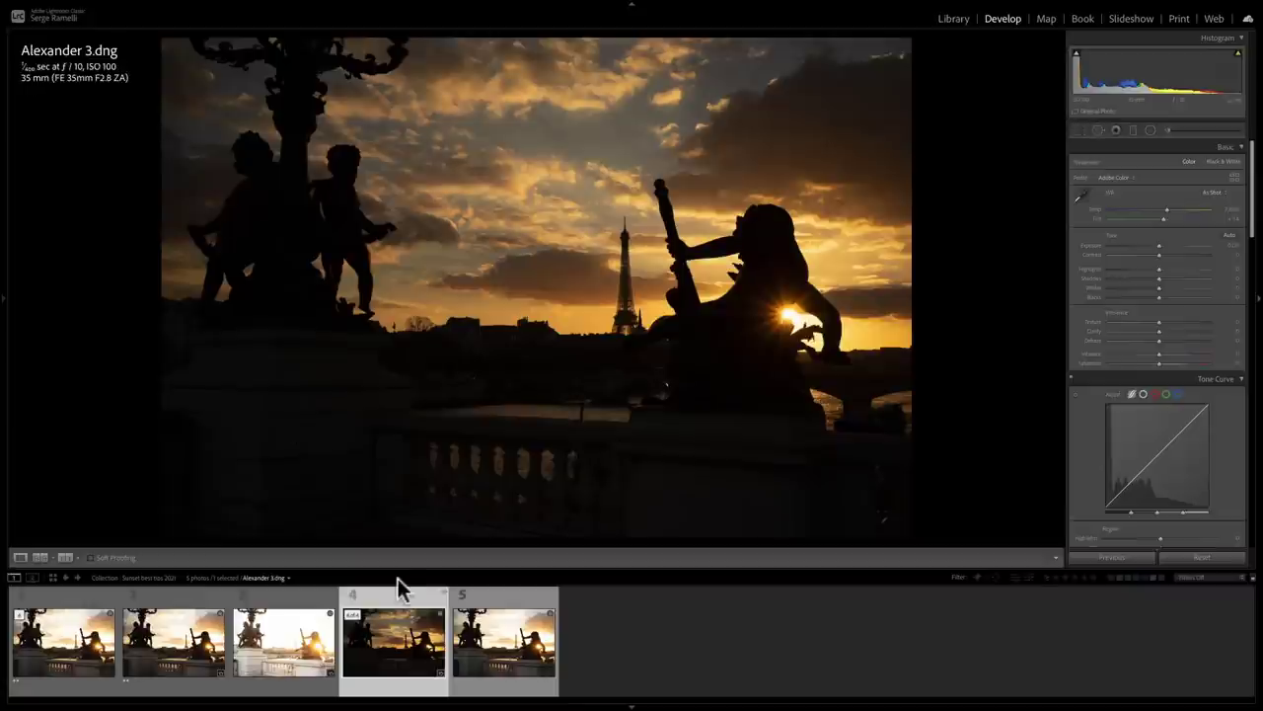
pyautogui.press('i')
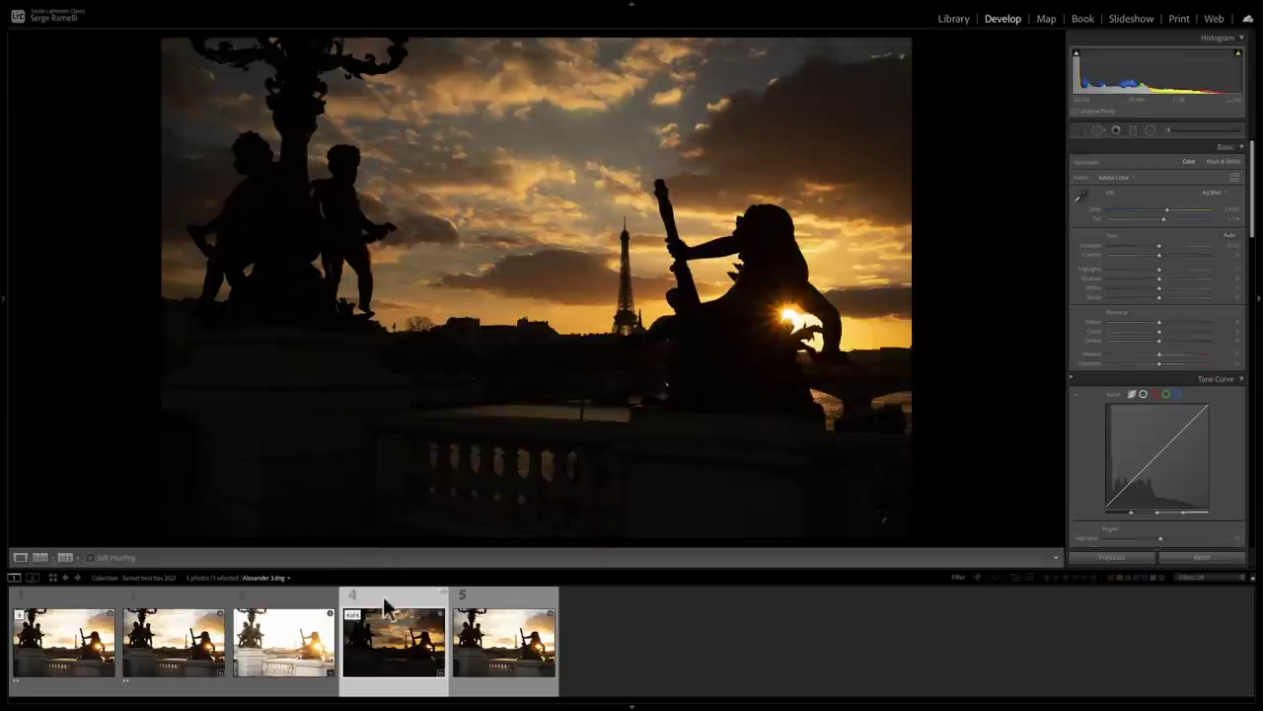
pyautogui.click(182, 631)
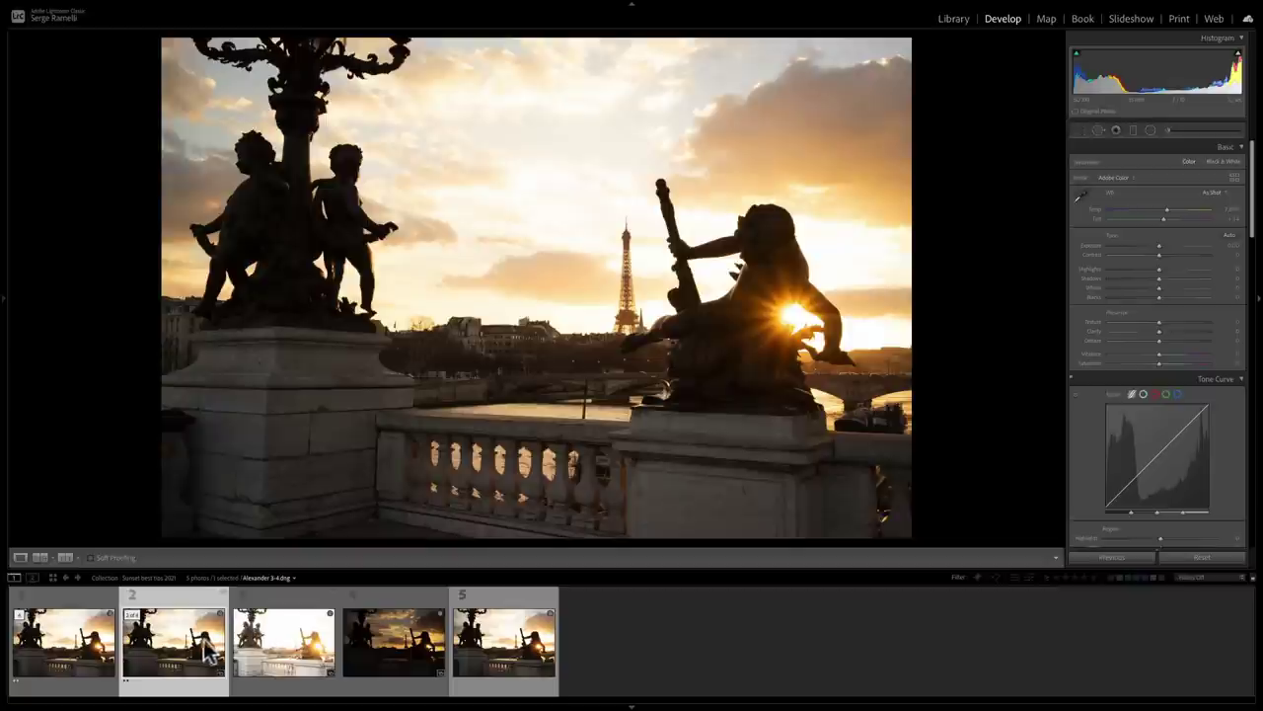
# - Select the three brackets and merge them with Photo Merge > HDR
pyautogui.keyDown('shift'); pyautogui.click(290, 644); pyautogui.keyUp('shift')
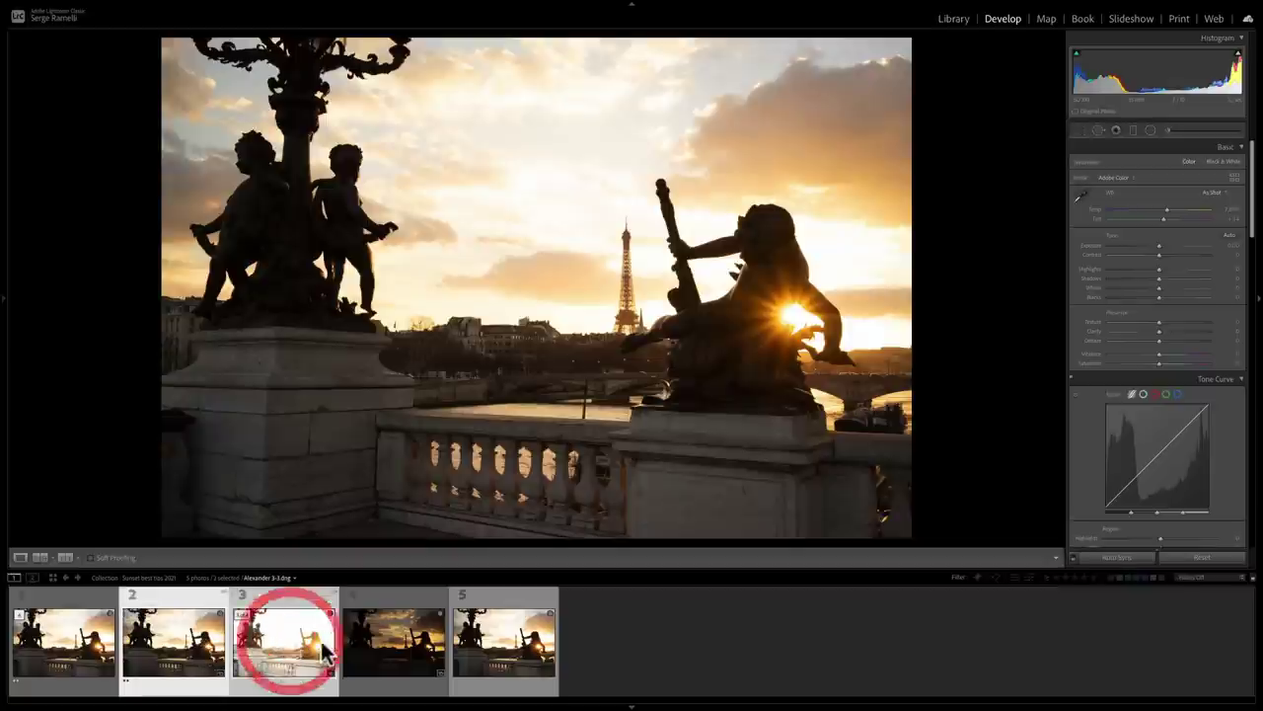
pyautogui.keyDown('shift'); pyautogui.click(383, 647); pyautogui.keyUp('shift')
pyautogui.rightClick(385, 646)
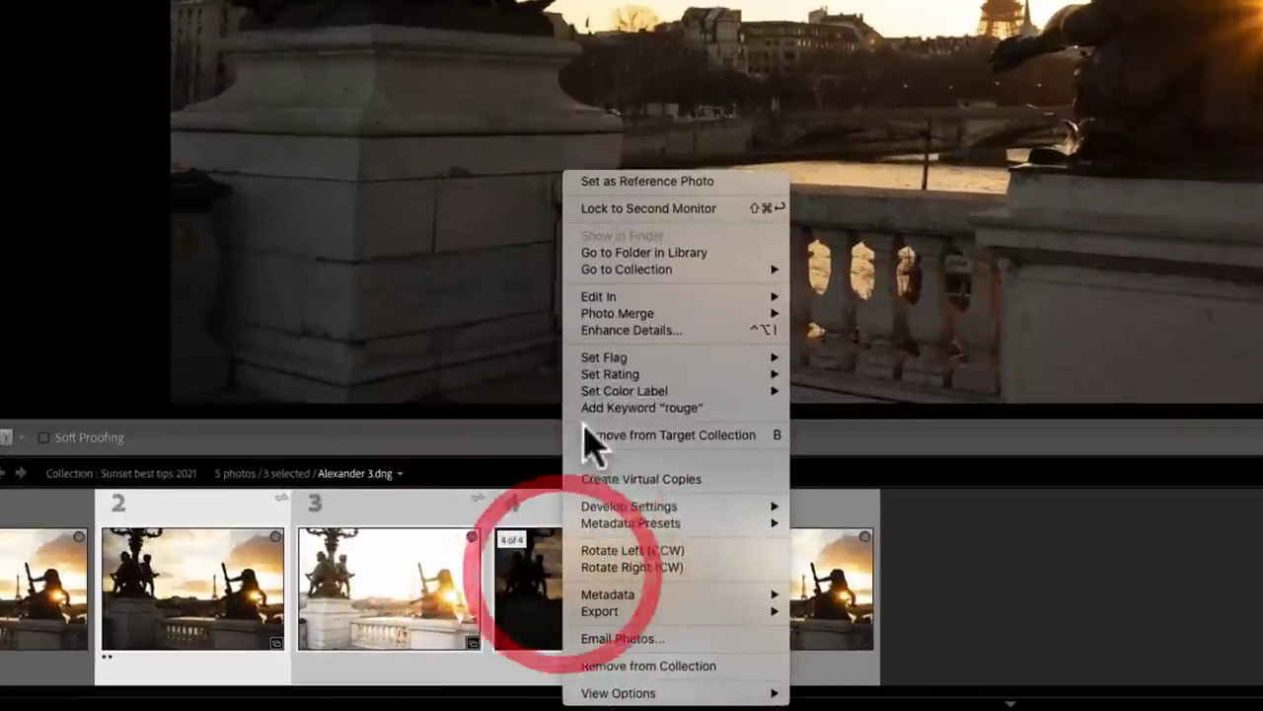
pyautogui.moveTo(704, 316)
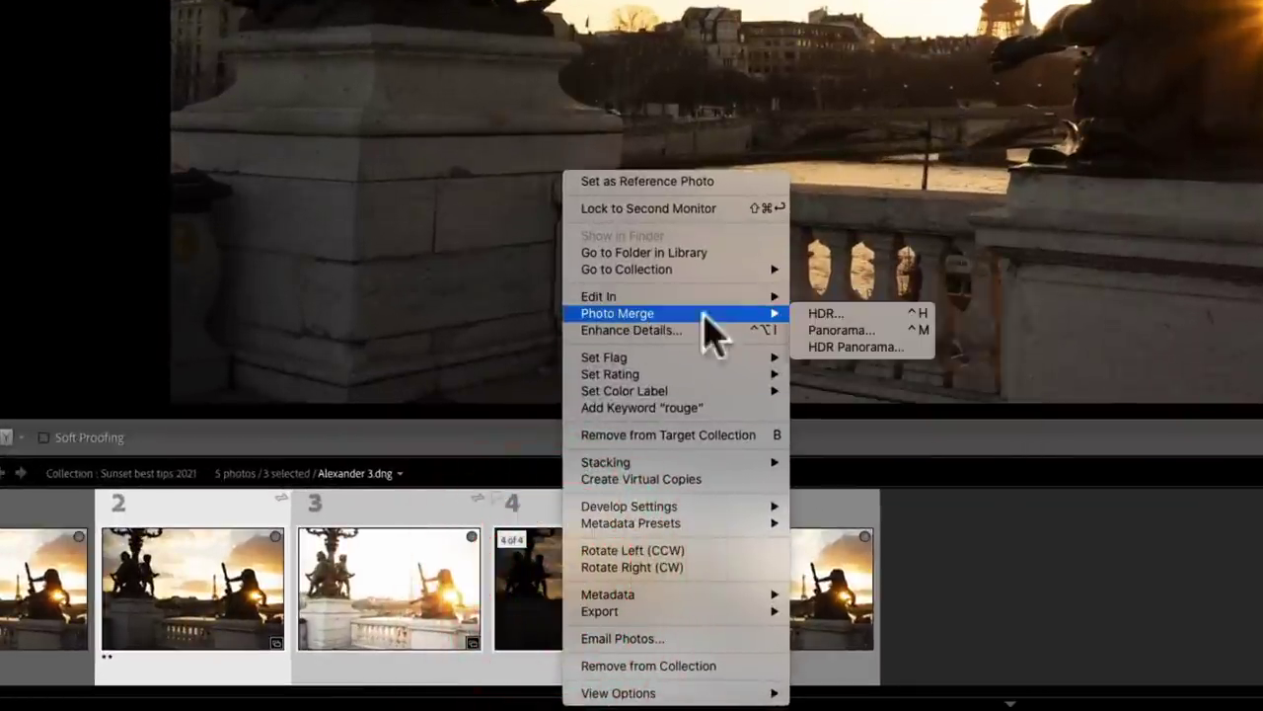
pyautogui.click(880, 314)
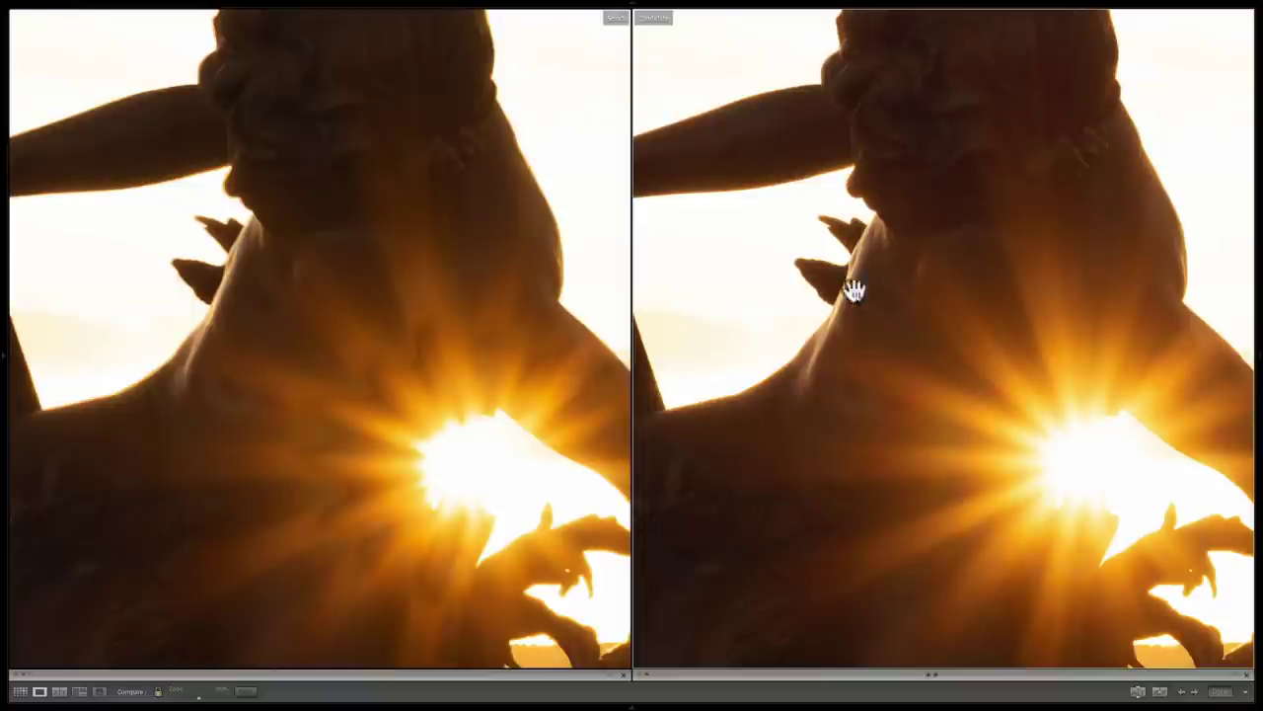
# - Fit both compared images, restore the panels and filmstrip, then show the HDR alone in Loupe view
pyautogui.click(840, 409)
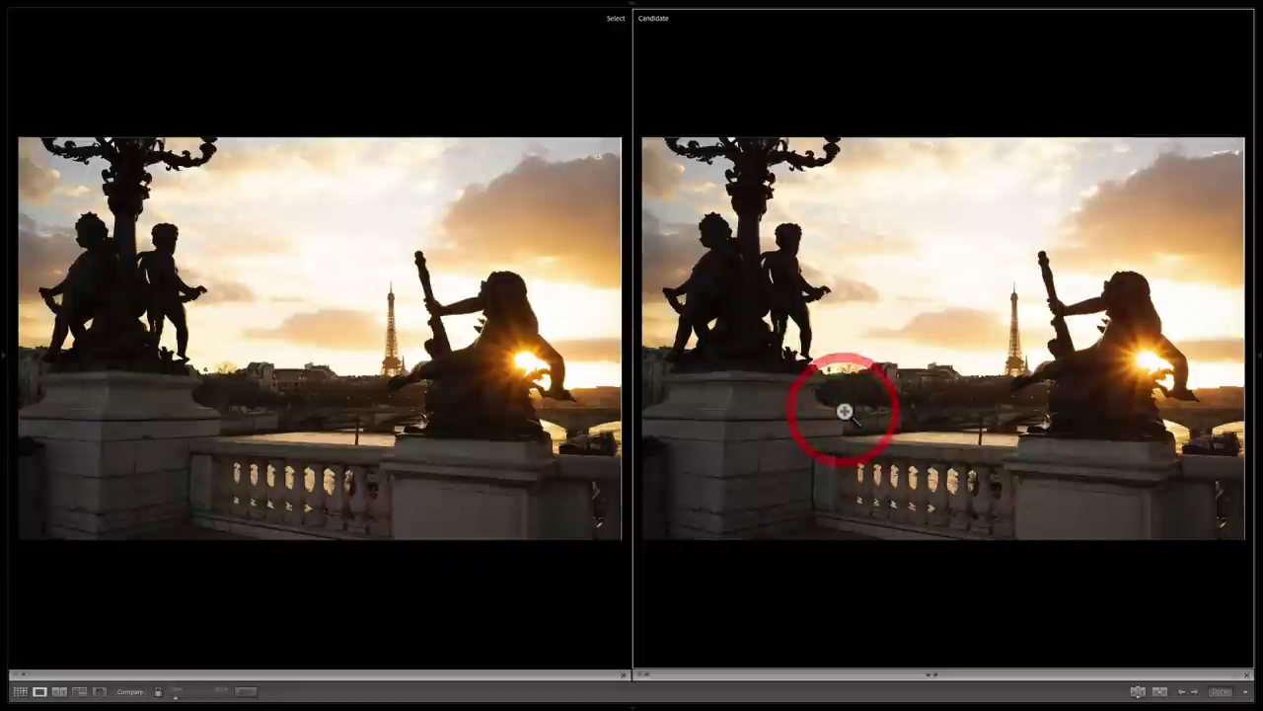
pyautogui.hotkey('shift', 'Tab')
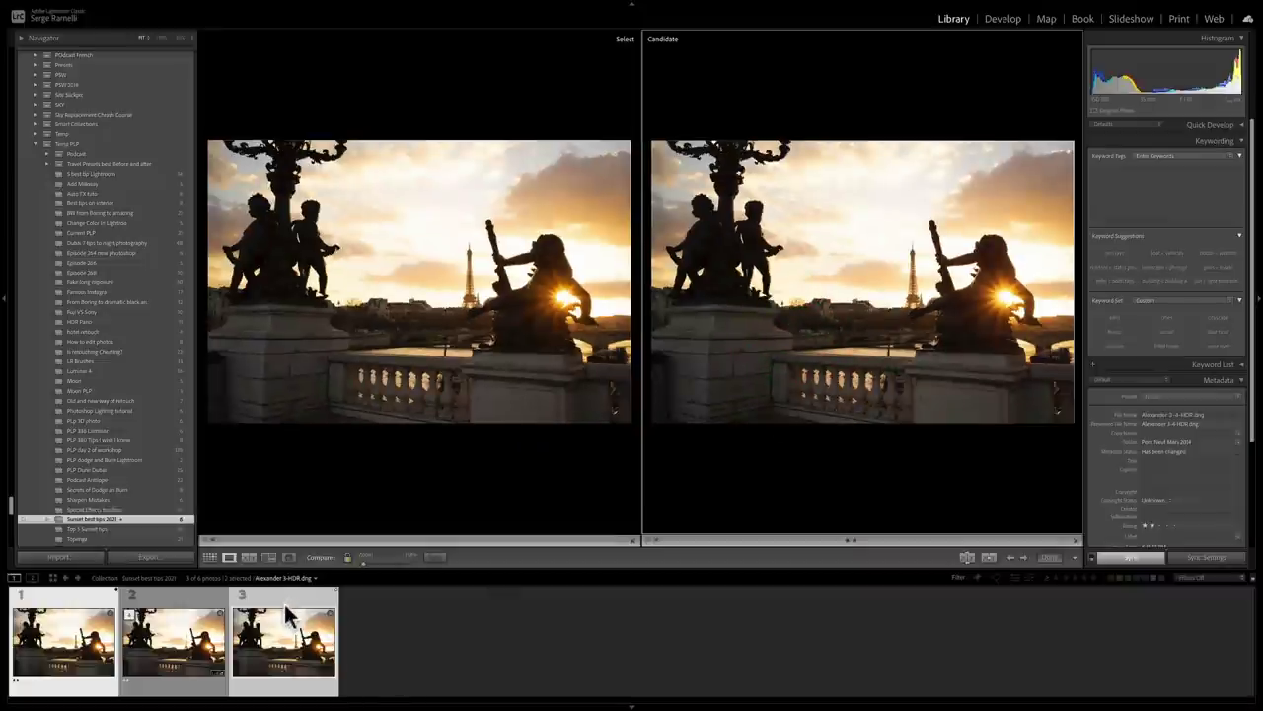
pyautogui.press('e')
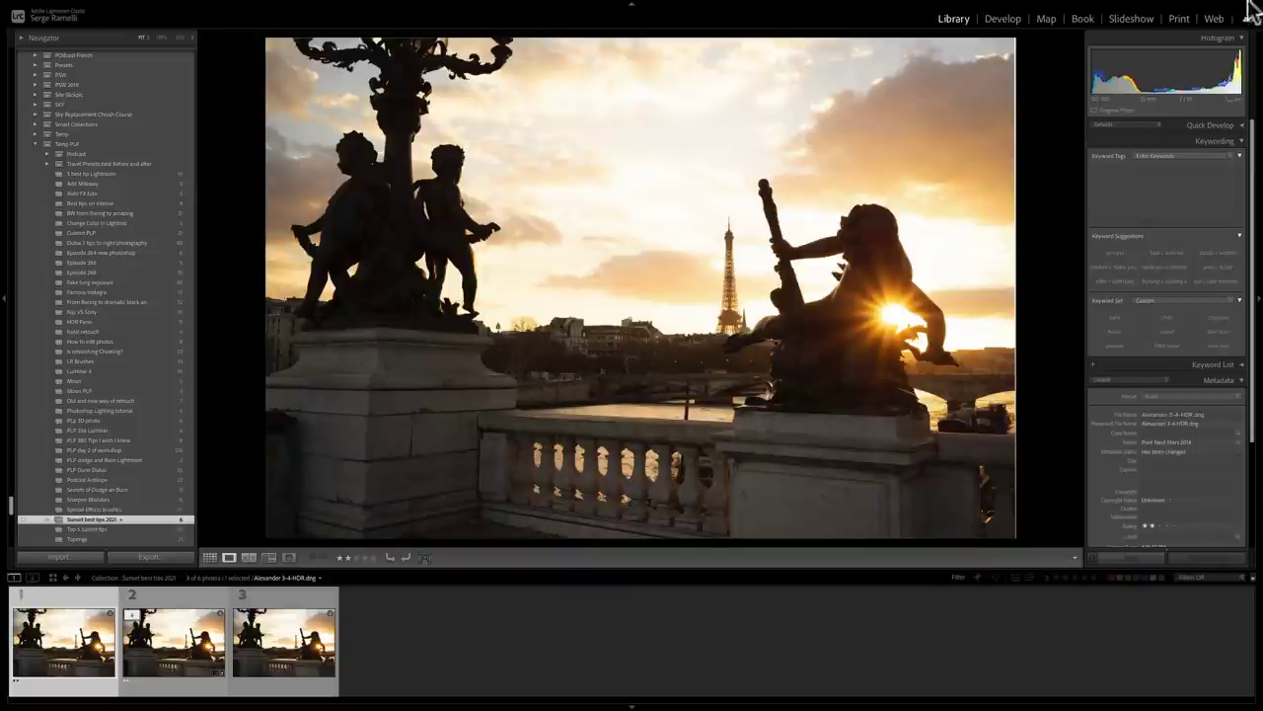
# - Switch to the Develop module with 'Alexander 3-4-HDR.dng' selected
pyautogui.click(1007, 24)
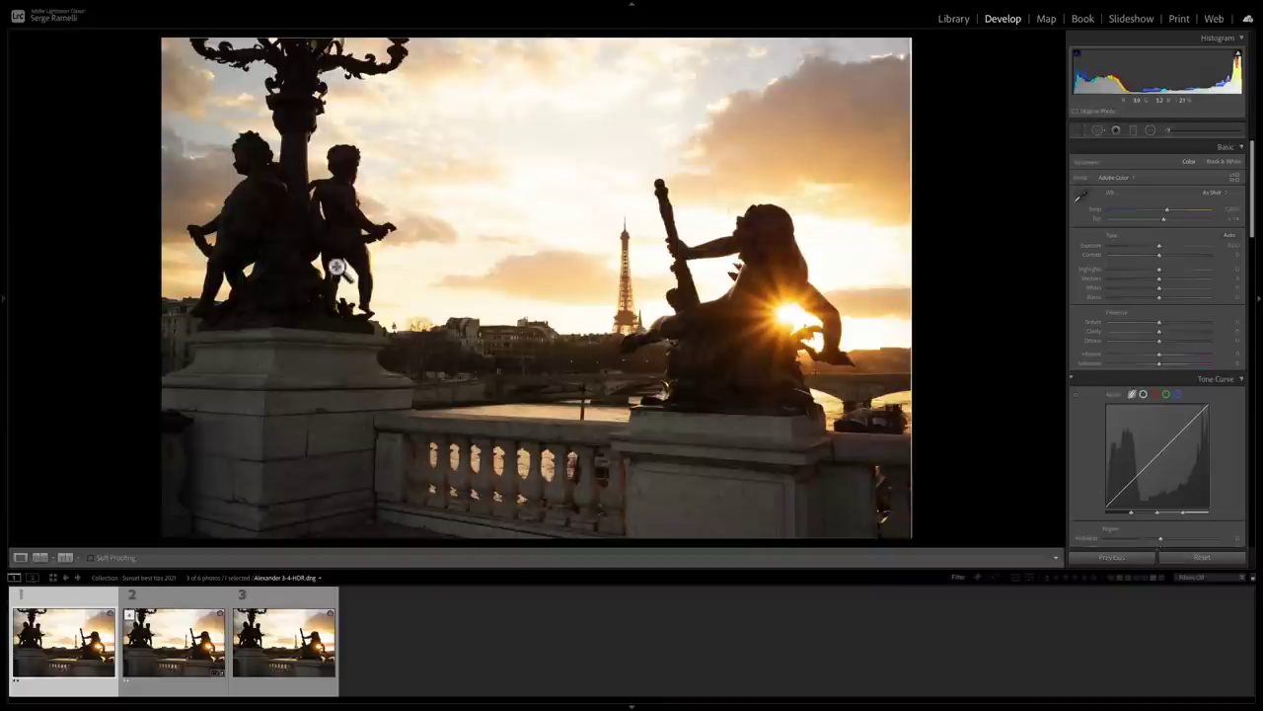
# - Set Shadows +36 and Highlights -88, then Blacks -16 and Whites +7 using the clipping preview
pyautogui.moveTo(1178, 279); pyautogui.dragTo(1204, 290)
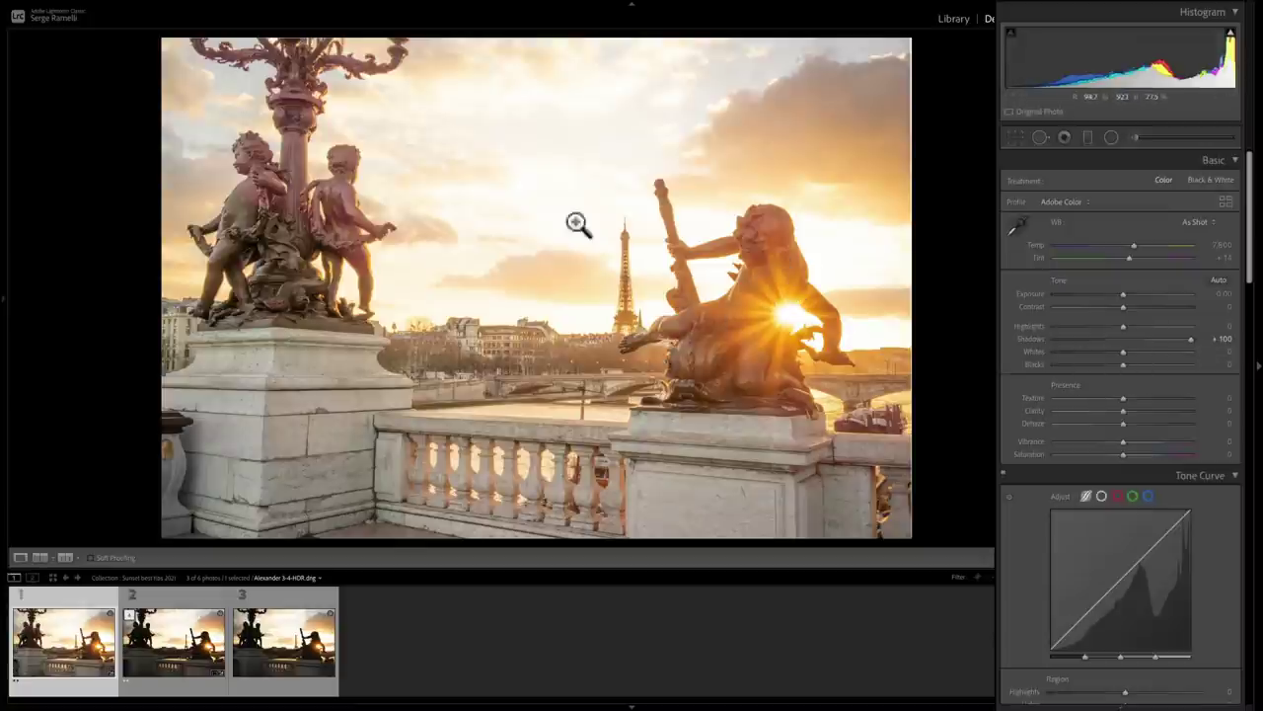
pyautogui.click(1146, 336)
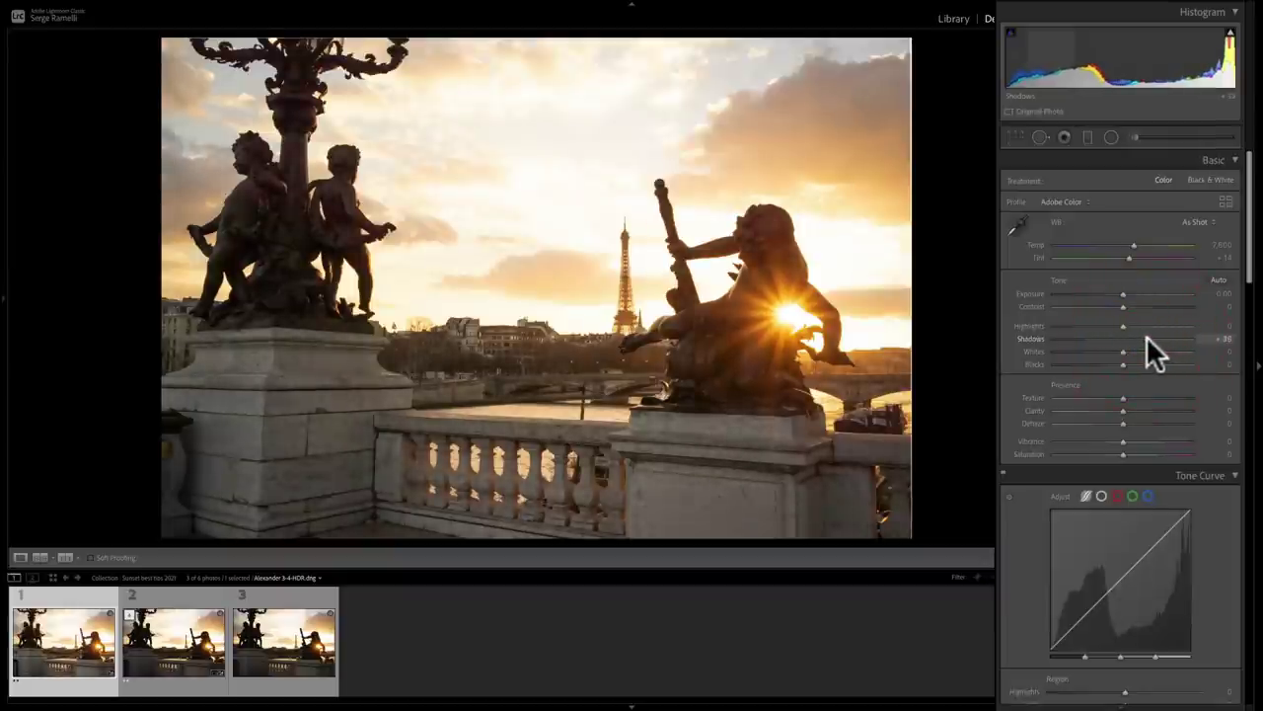
pyautogui.moveTo(1122, 326); pyautogui.dragTo(1061, 314)
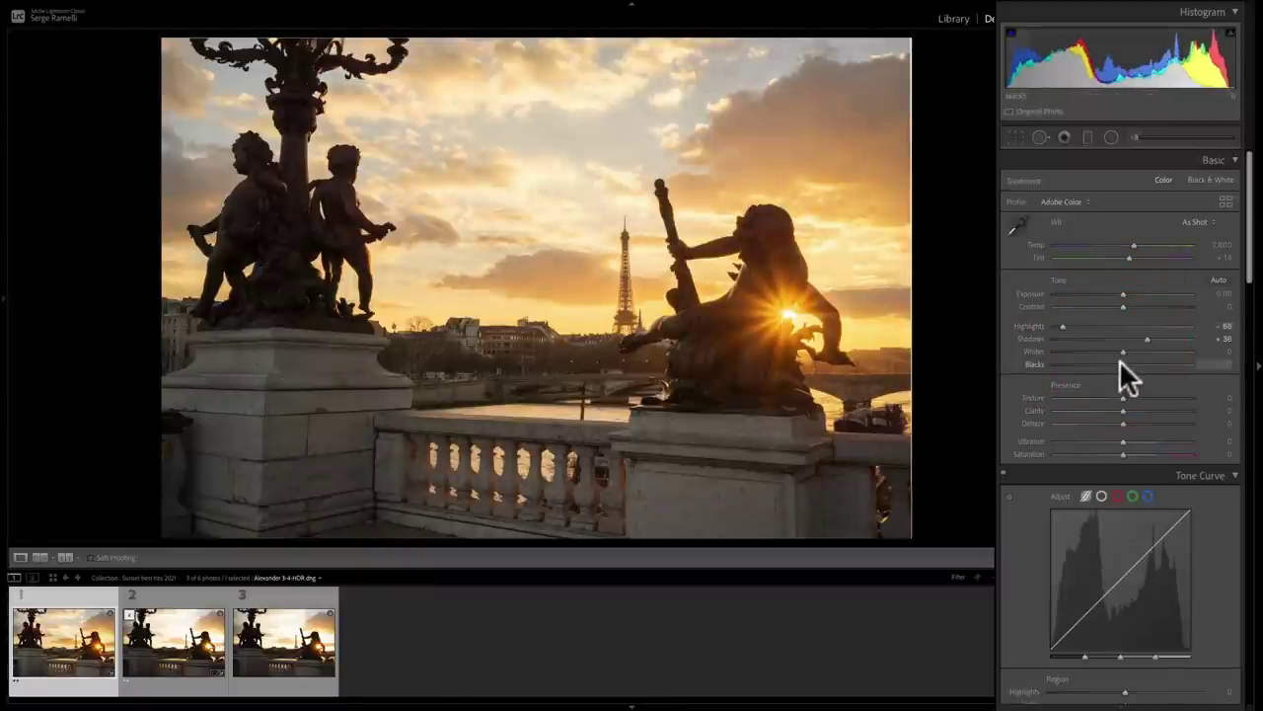
pyautogui.press('alt')
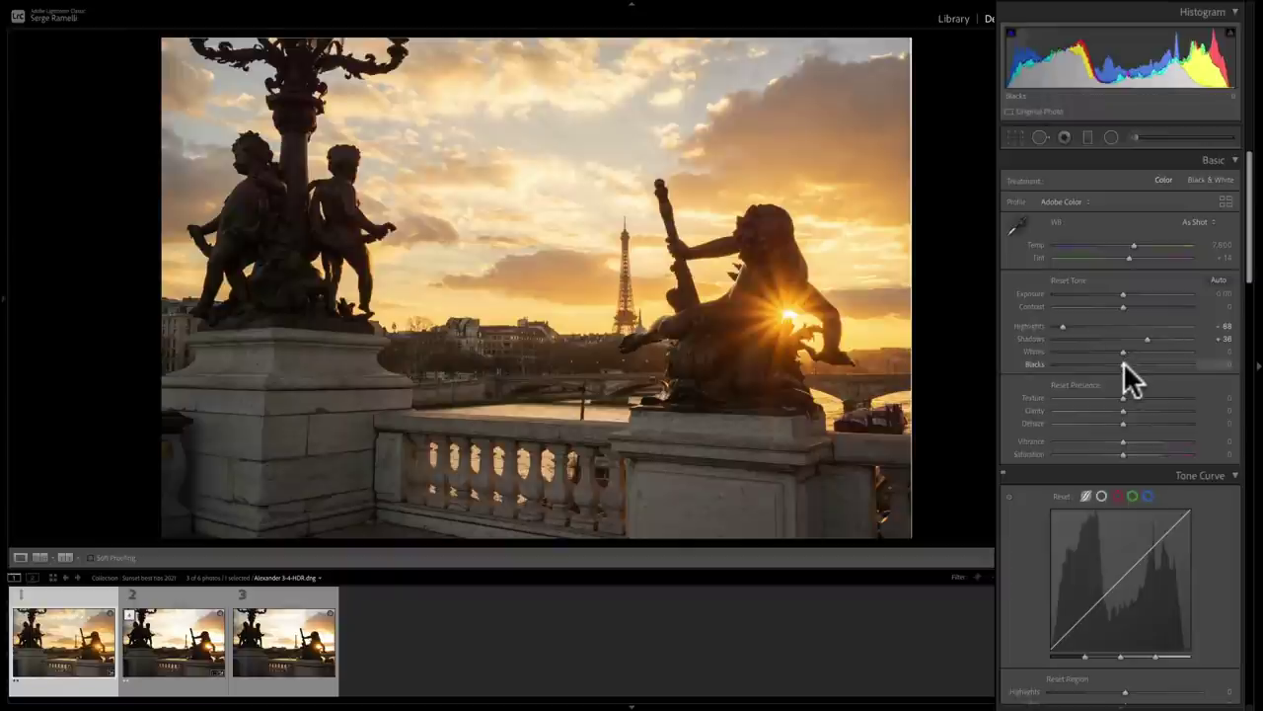
pyautogui.moveTo(1121, 362); pyautogui.dragTo(1107, 358)
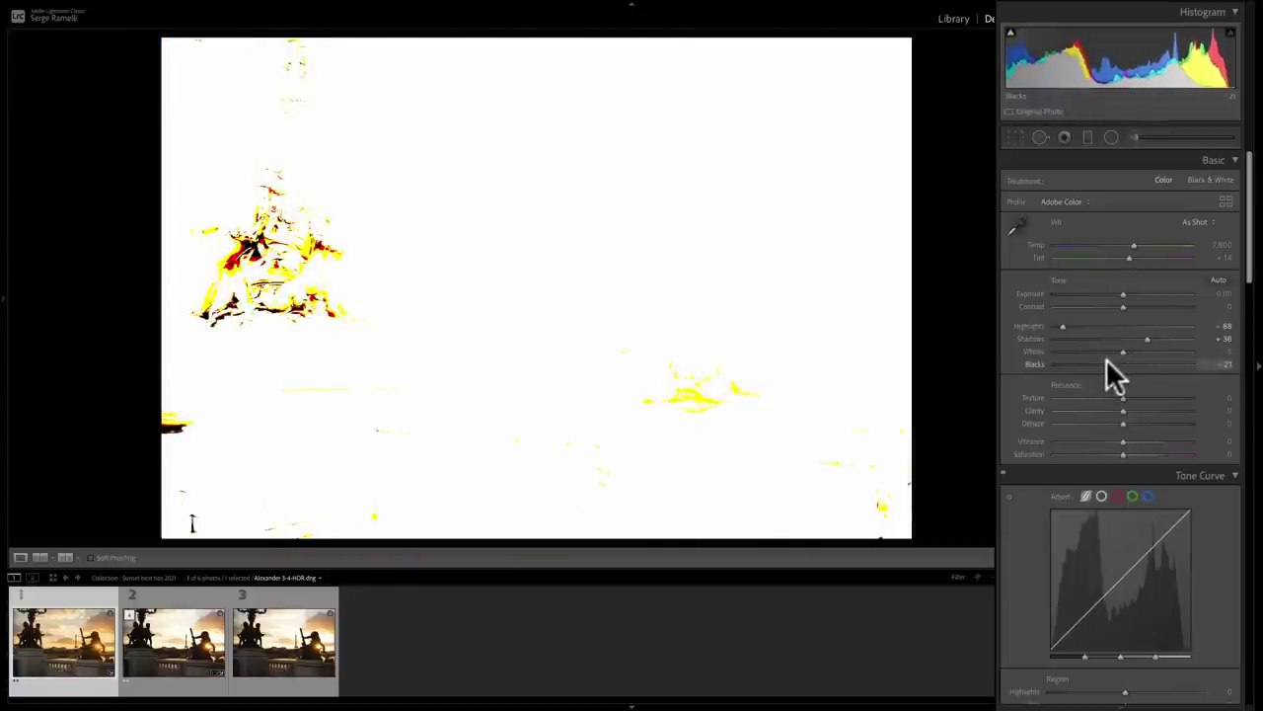
pyautogui.moveTo(1106, 358); pyautogui.dragTo(1105, 355)
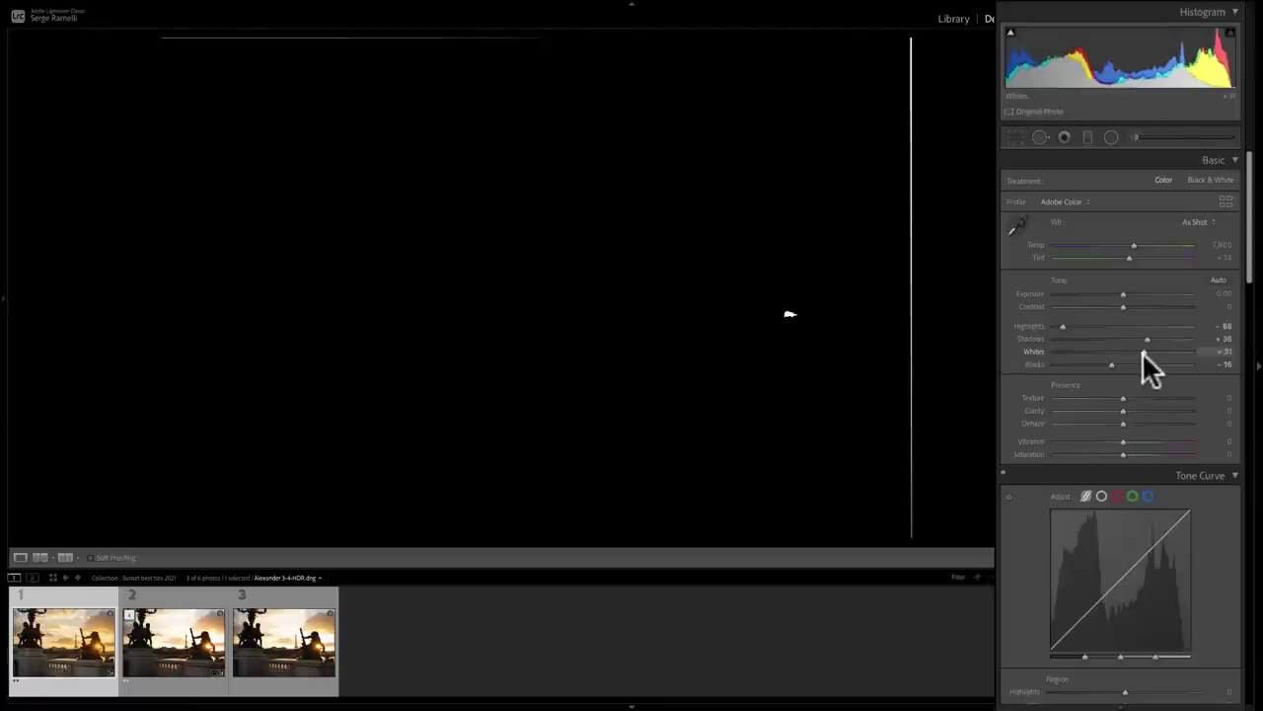
pyautogui.moveTo(1142, 352); pyautogui.dragTo(1129, 351)
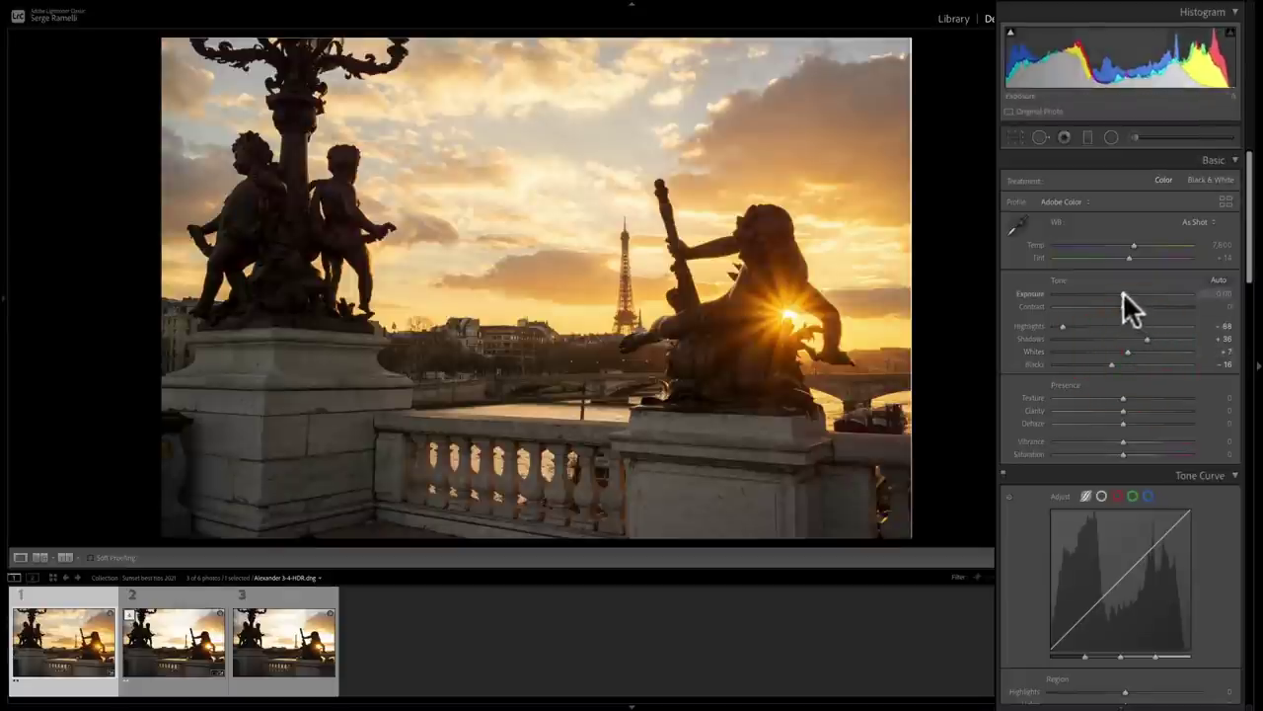
# - Lower the Basic panel Exposure to -0.65
pyautogui.moveTo(1123, 292); pyautogui.dragTo(1121, 296)
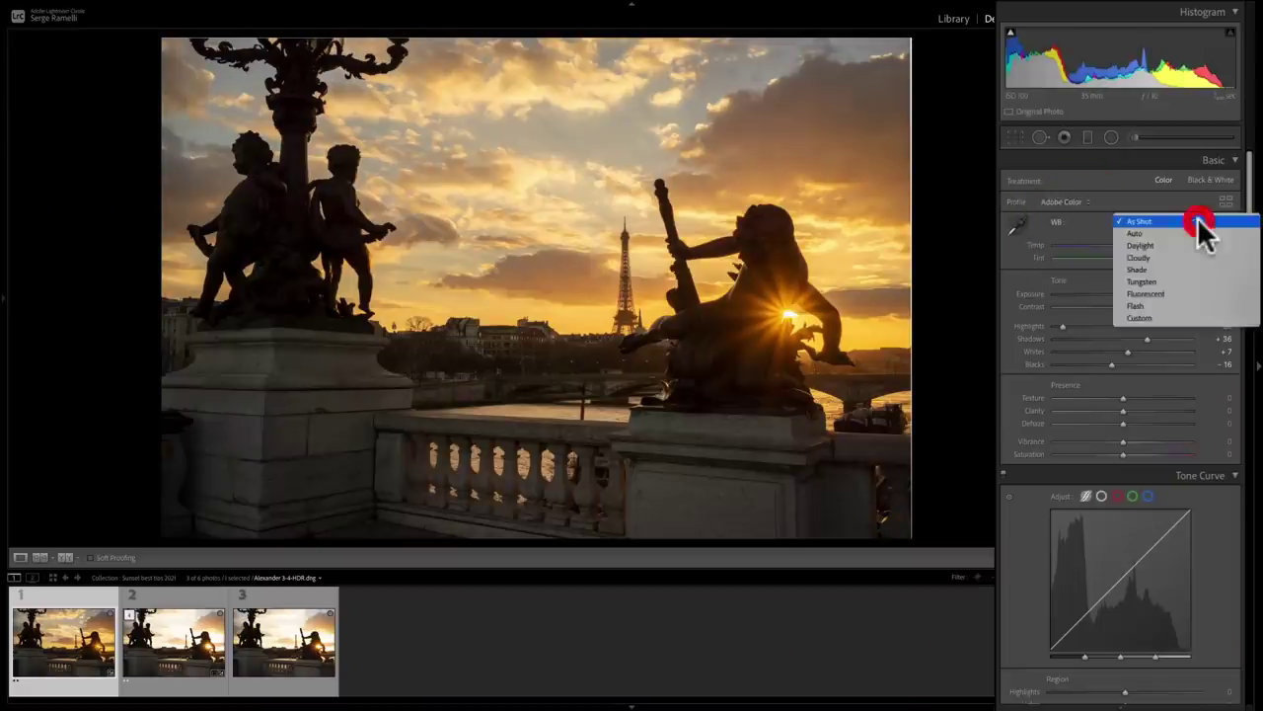
# - Try the Daylight, Cloudy and Shade white balance presets, returning to Daylight
pyautogui.click(1170, 245)
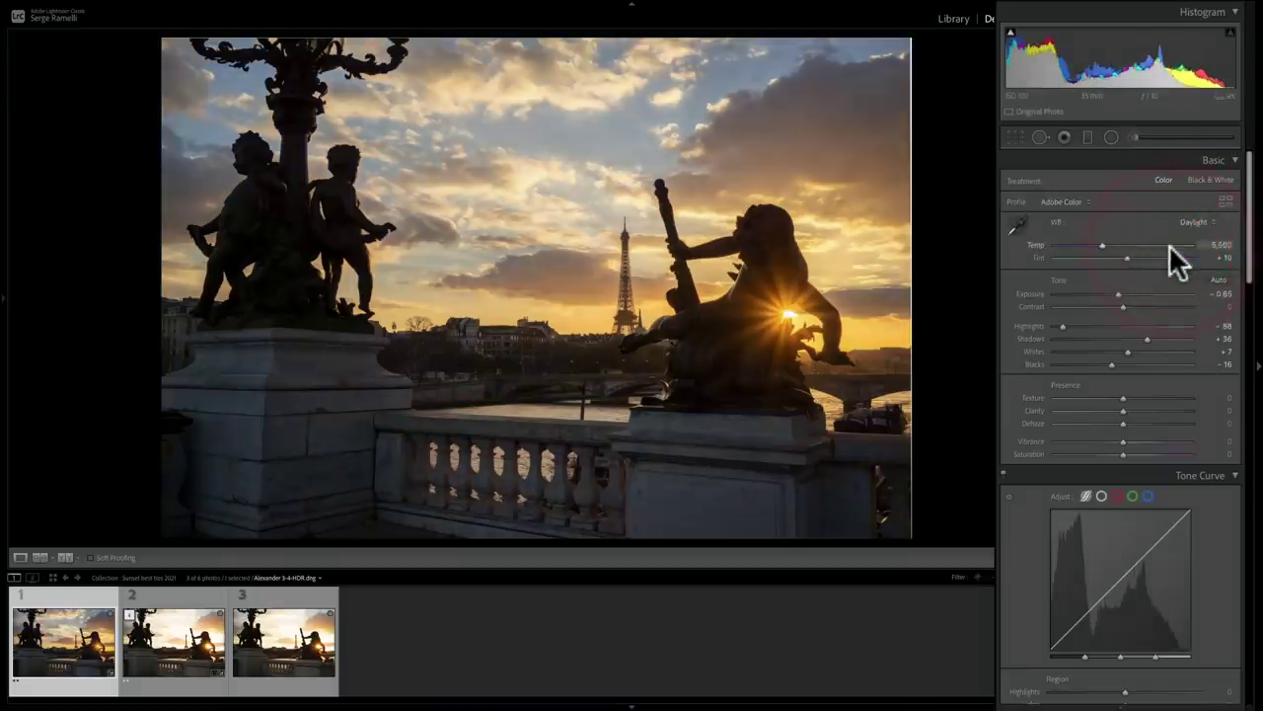
pyautogui.click(1208, 224)
pyautogui.click(1204, 233)
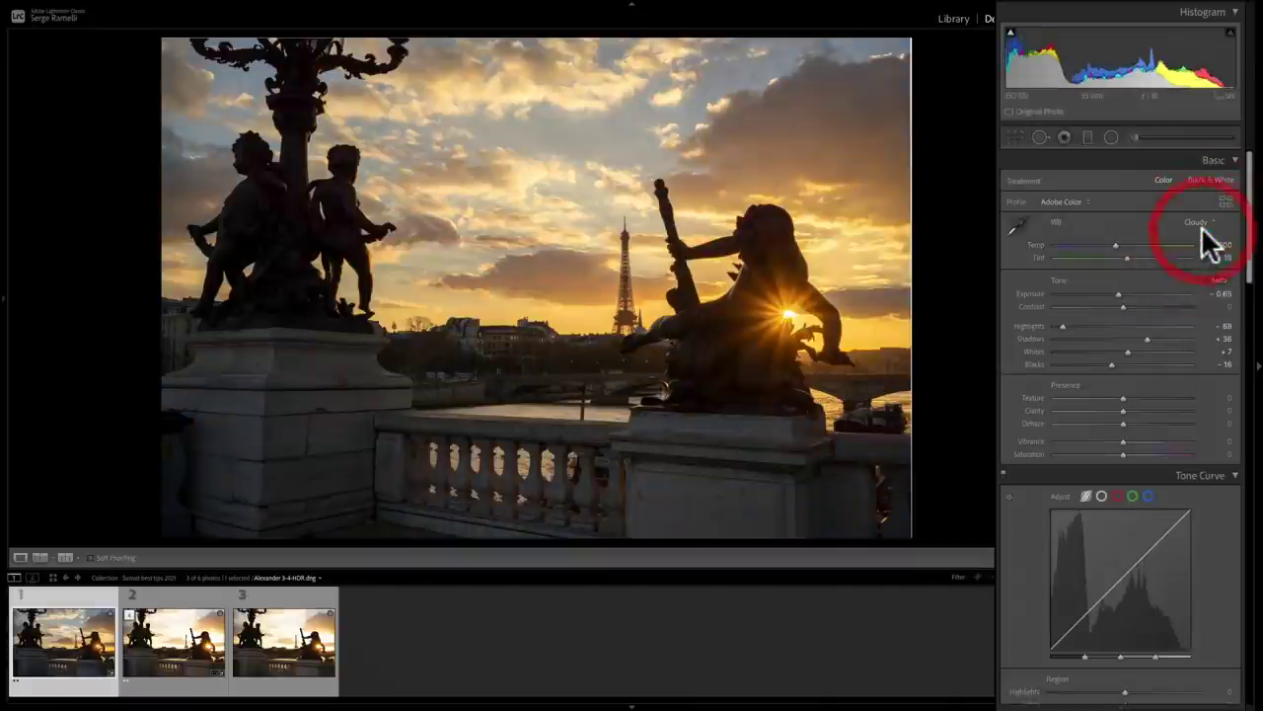
pyautogui.click(1206, 229)
pyautogui.click(1207, 240)
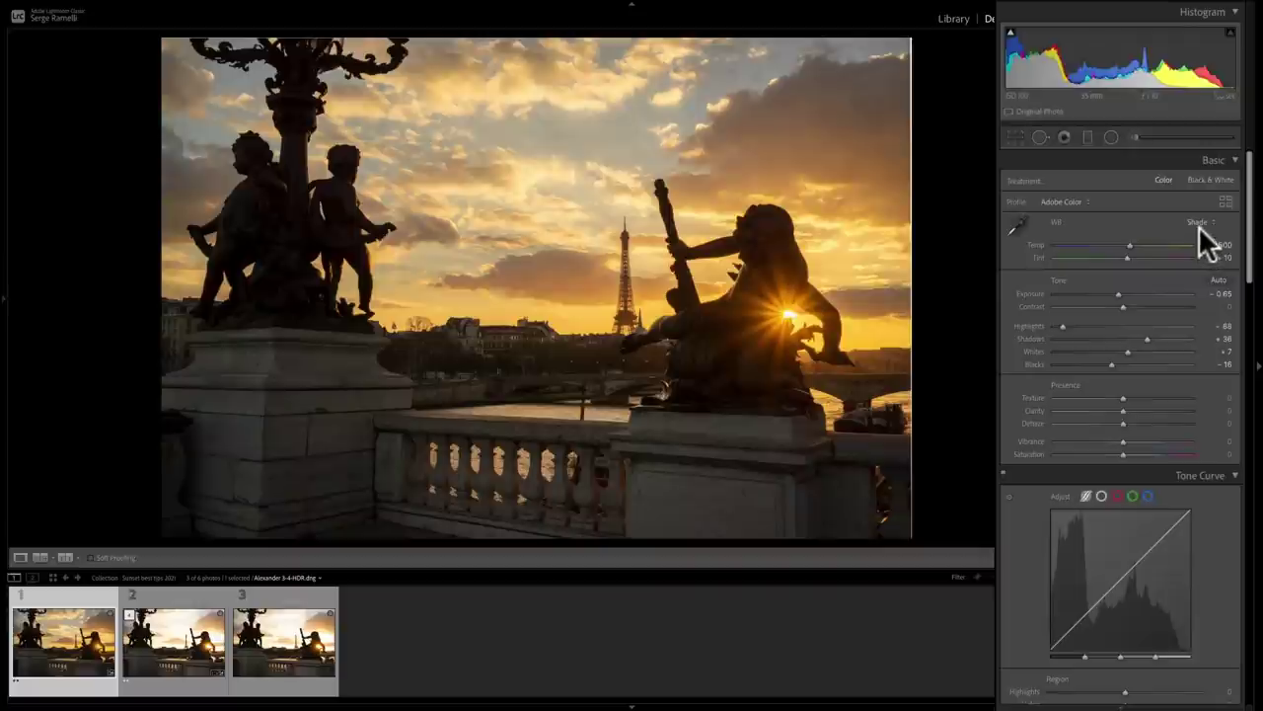
pyautogui.click(1198, 225)
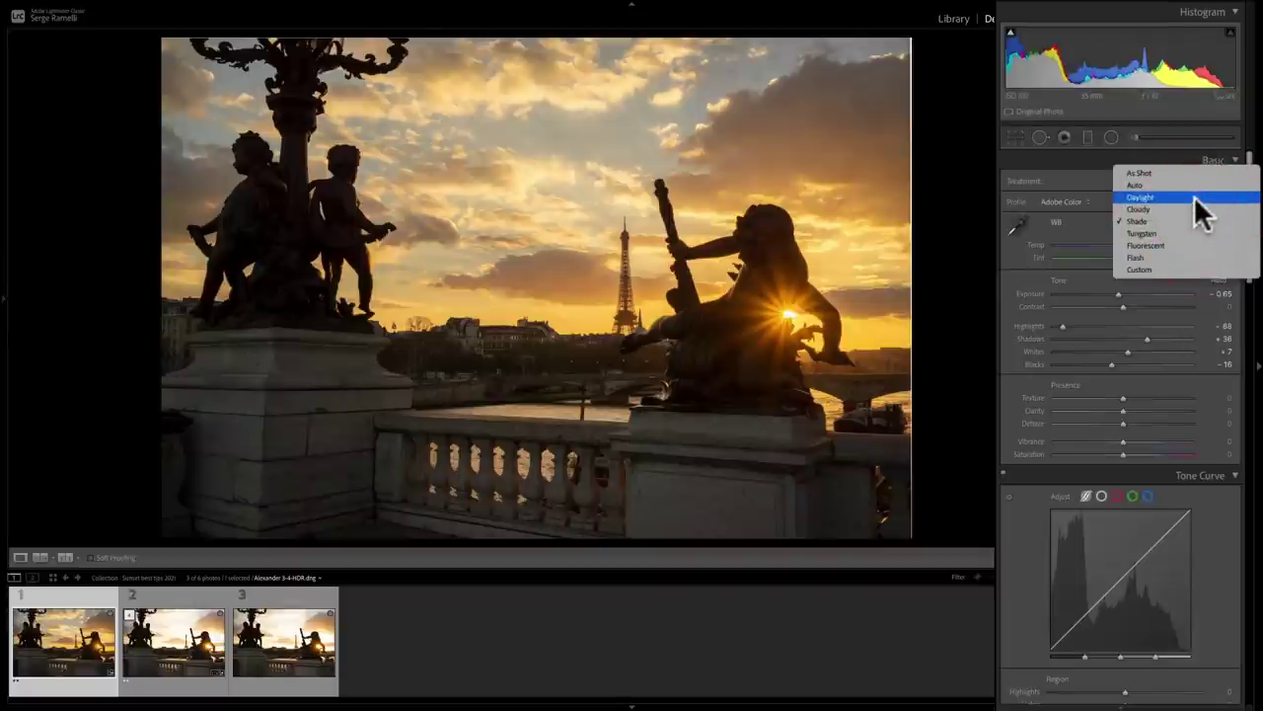
pyautogui.click(1195, 196)
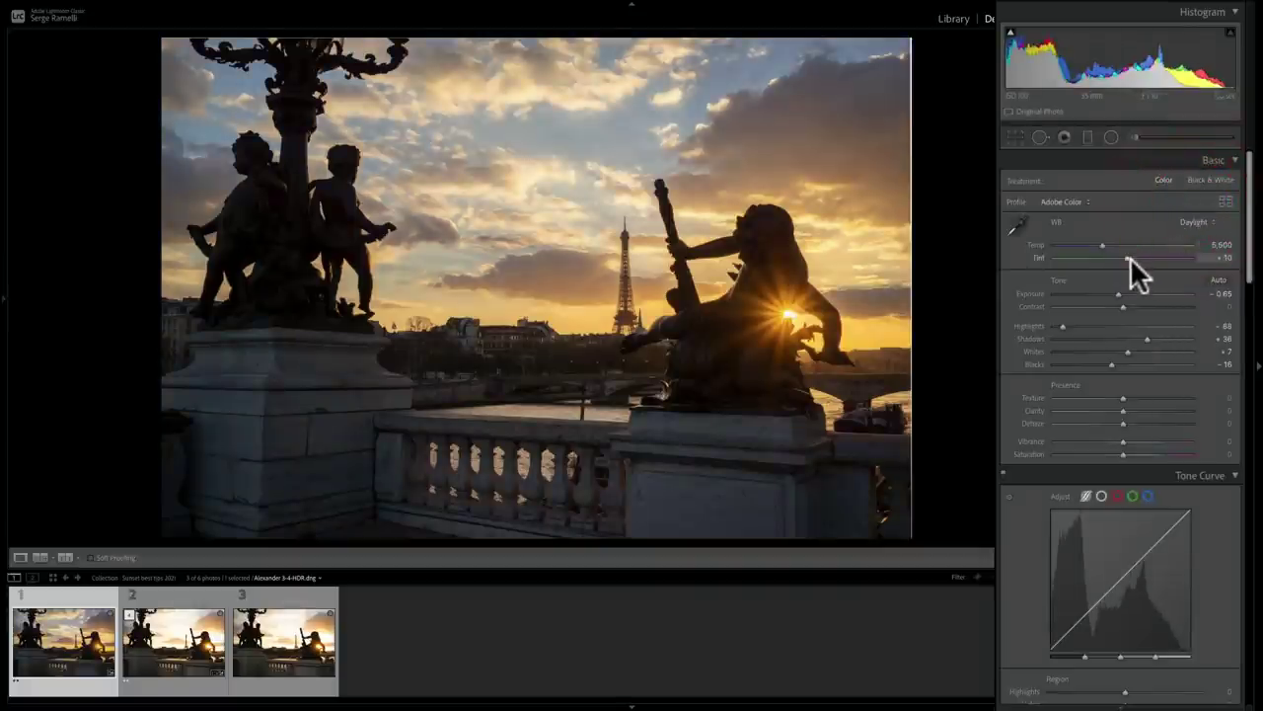
# - Push Tint toward magenta to +36 and cool Temp to about 6,678
pyautogui.moveTo(1127, 255)
pyautogui.mouseDown()
pyautogui.moveTo(1096, 242)
pyautogui.moveTo(1112, 248)
pyautogui.mouseUp()
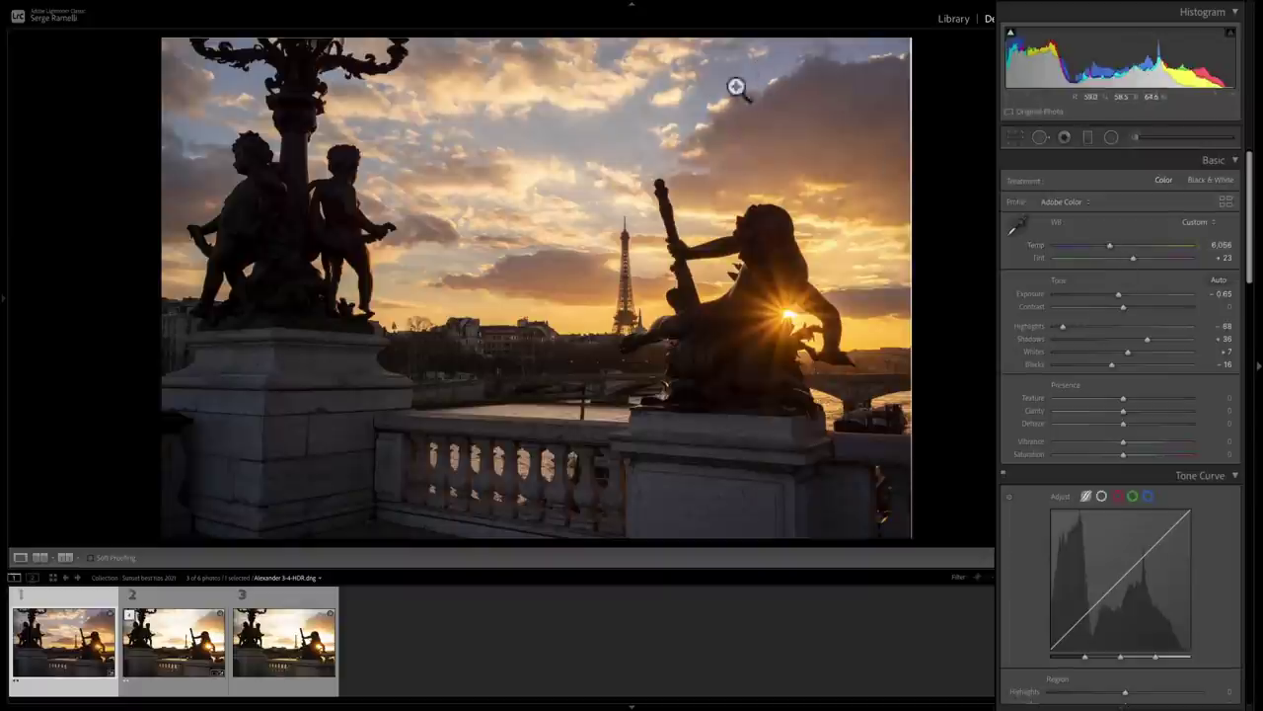
pyautogui.moveTo(1109, 242); pyautogui.dragTo(1152, 240)
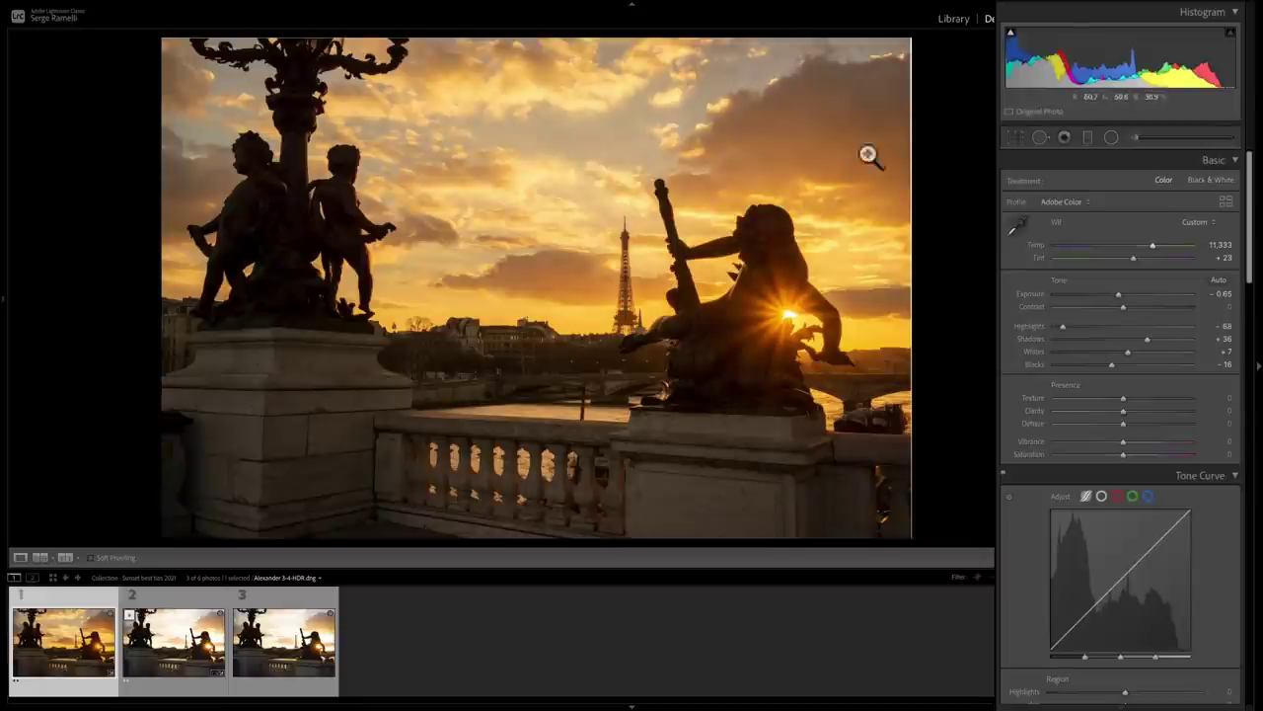
pyautogui.moveTo(1150, 240)
pyautogui.mouseDown()
pyautogui.moveTo(1106, 242)
pyautogui.moveTo(1137, 252)
pyautogui.mouseUp()
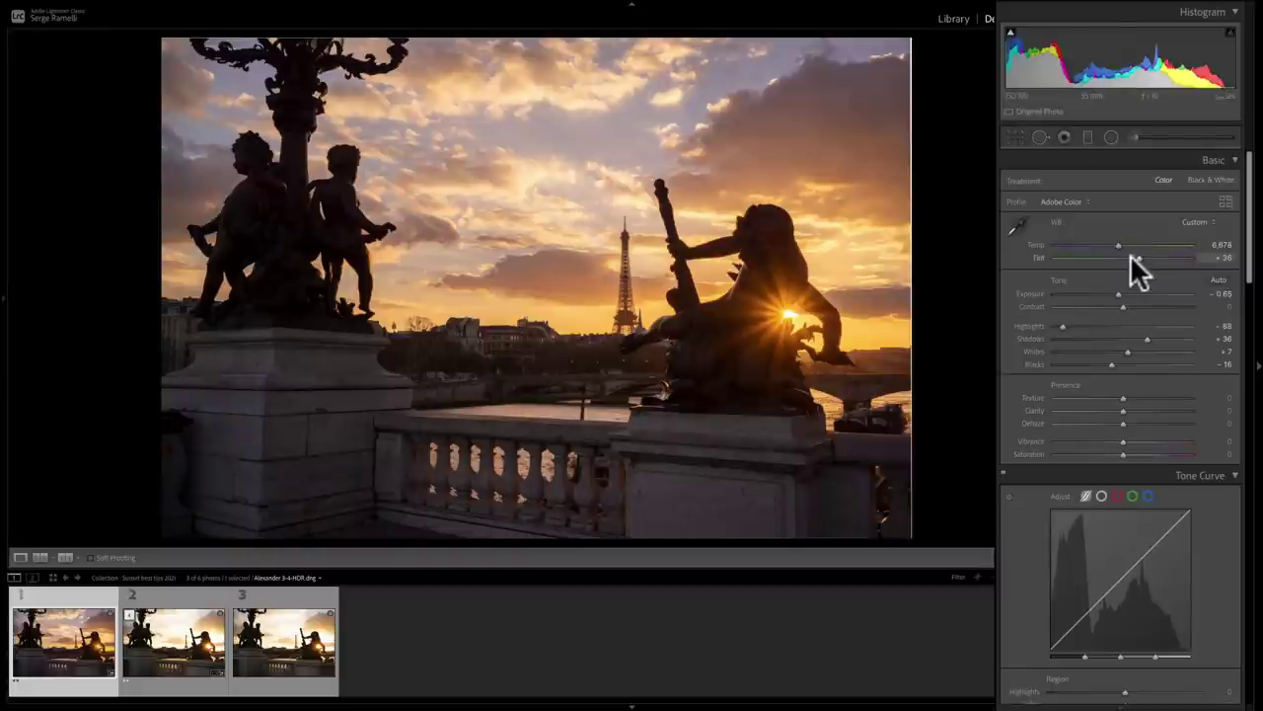
# - Test strong Clarity and Vibrance, then settle on Clarity -11, Vibrance +1 and Texture +7
pyautogui.moveTo(1125, 410); pyautogui.dragTo(1232, 429)
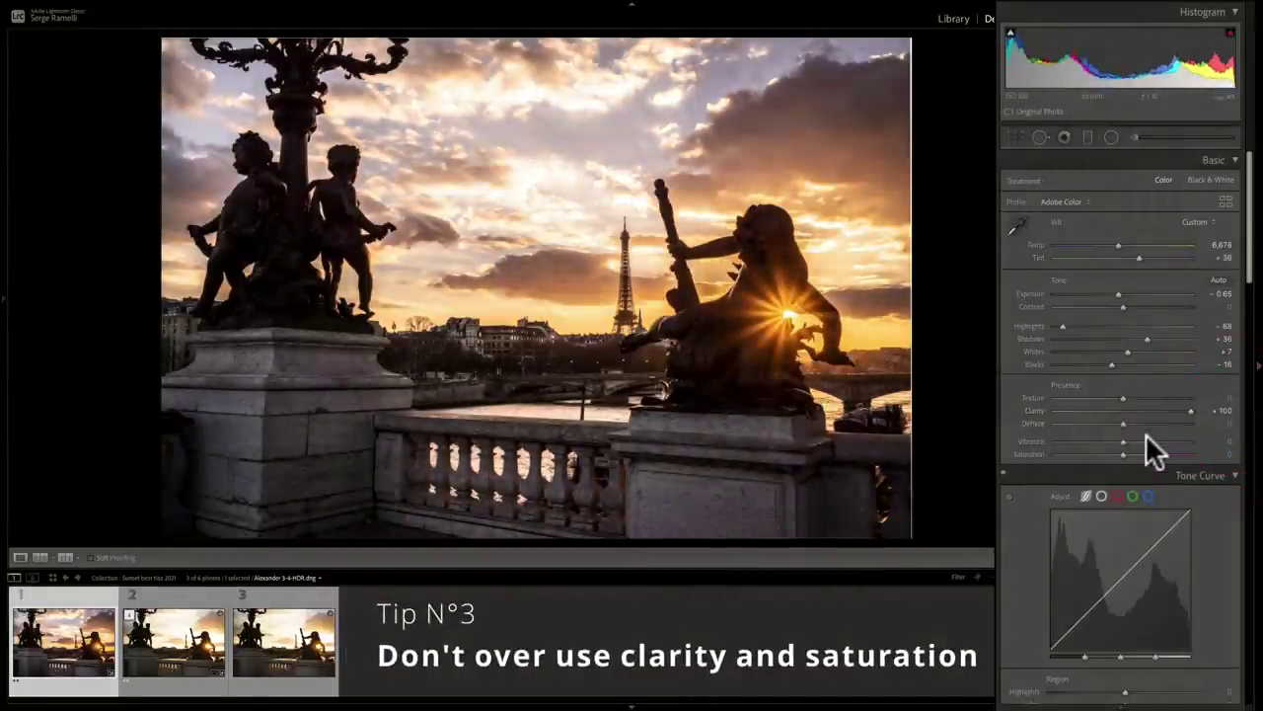
pyautogui.moveTo(1146, 435)
pyautogui.mouseDown()
pyautogui.moveTo(1160, 441)
pyautogui.moveTo(1142, 443)
pyautogui.mouseUp()
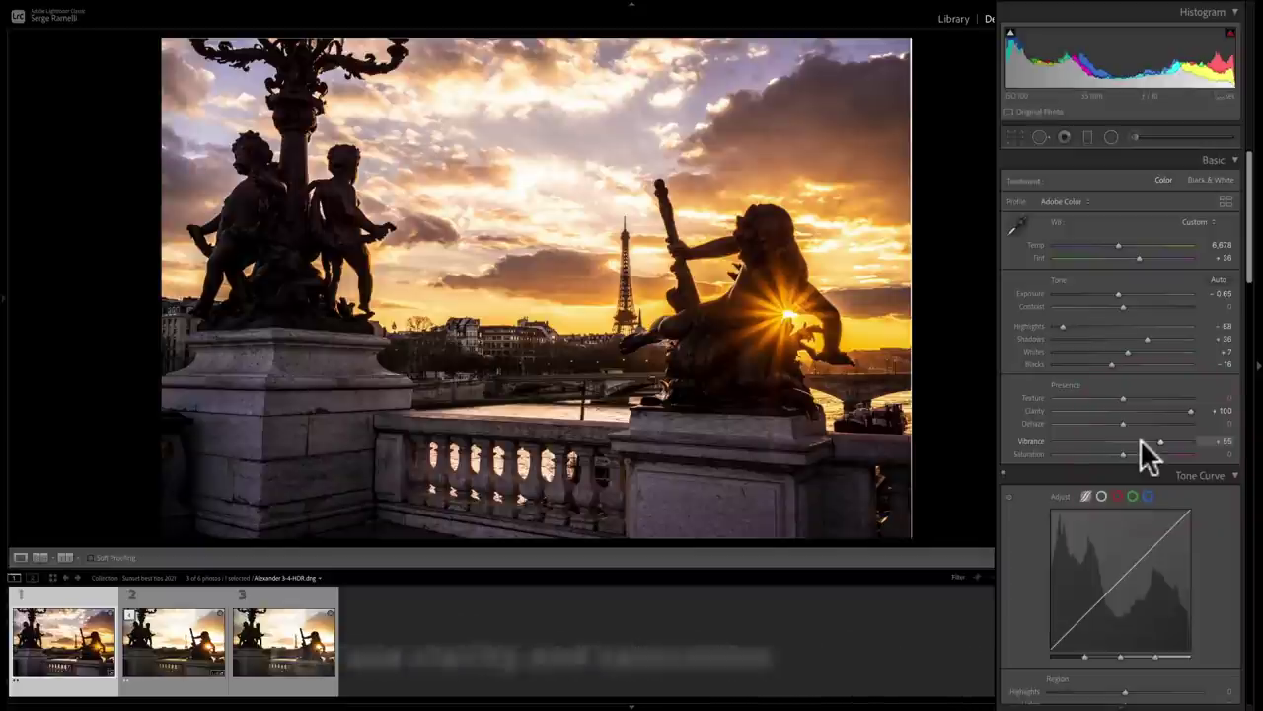
pyautogui.click(1122, 411)
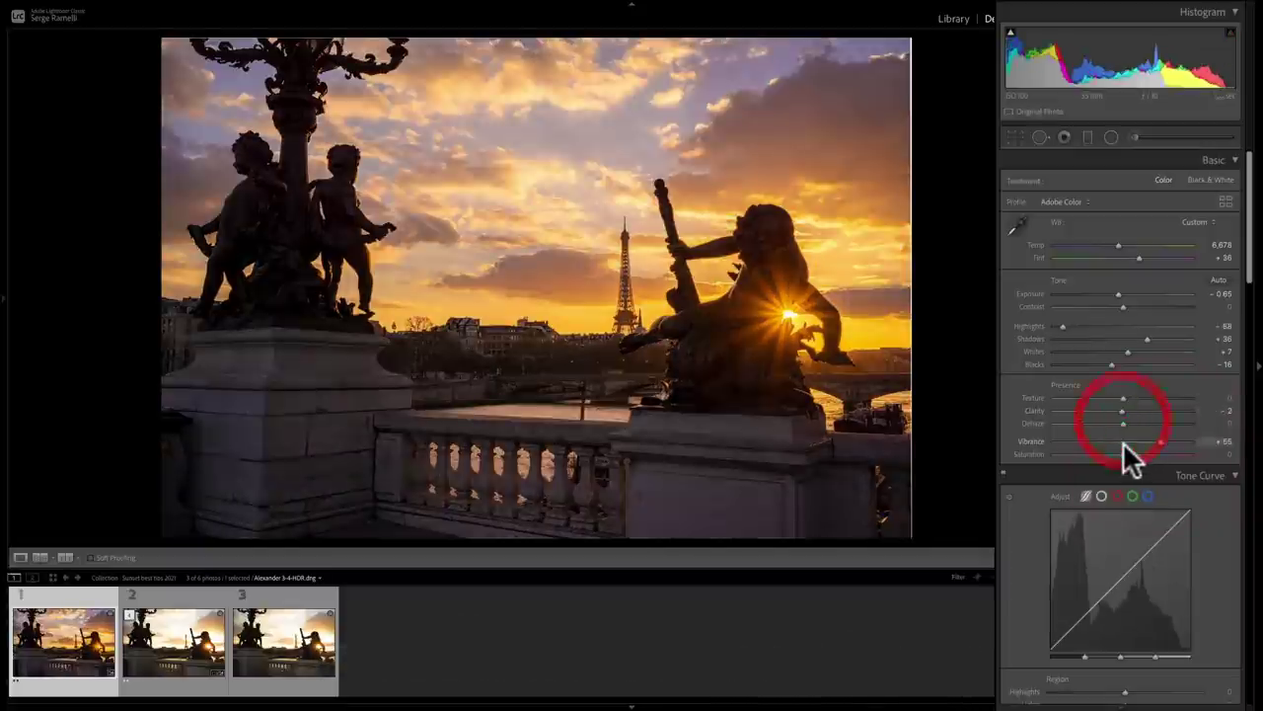
pyautogui.click(1124, 440)
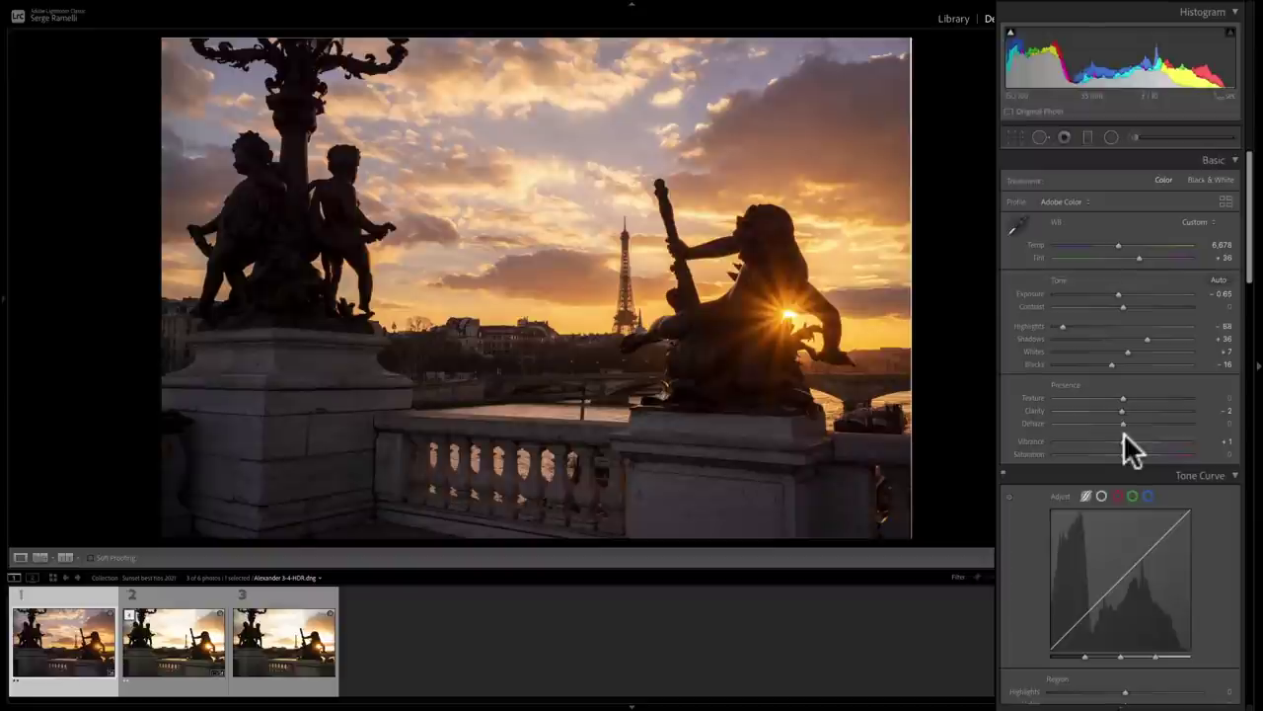
pyautogui.click(1121, 409)
pyautogui.click(1116, 411)
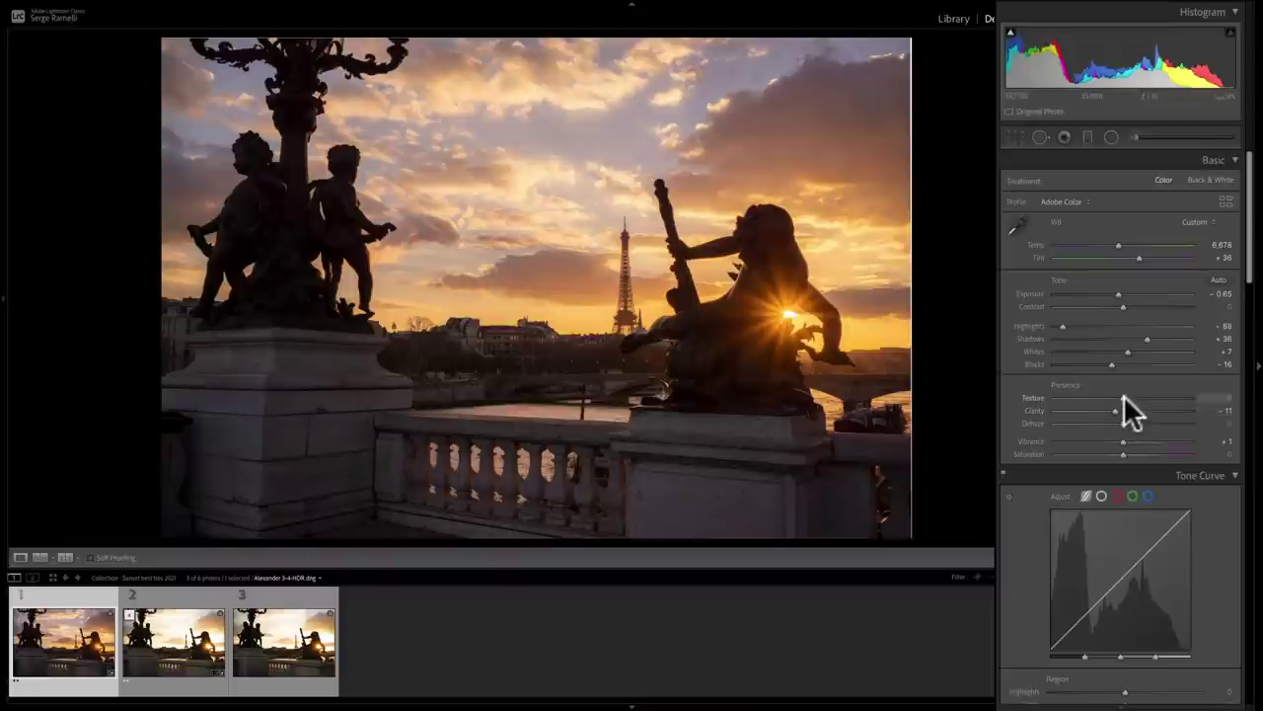
pyautogui.click(1128, 396)
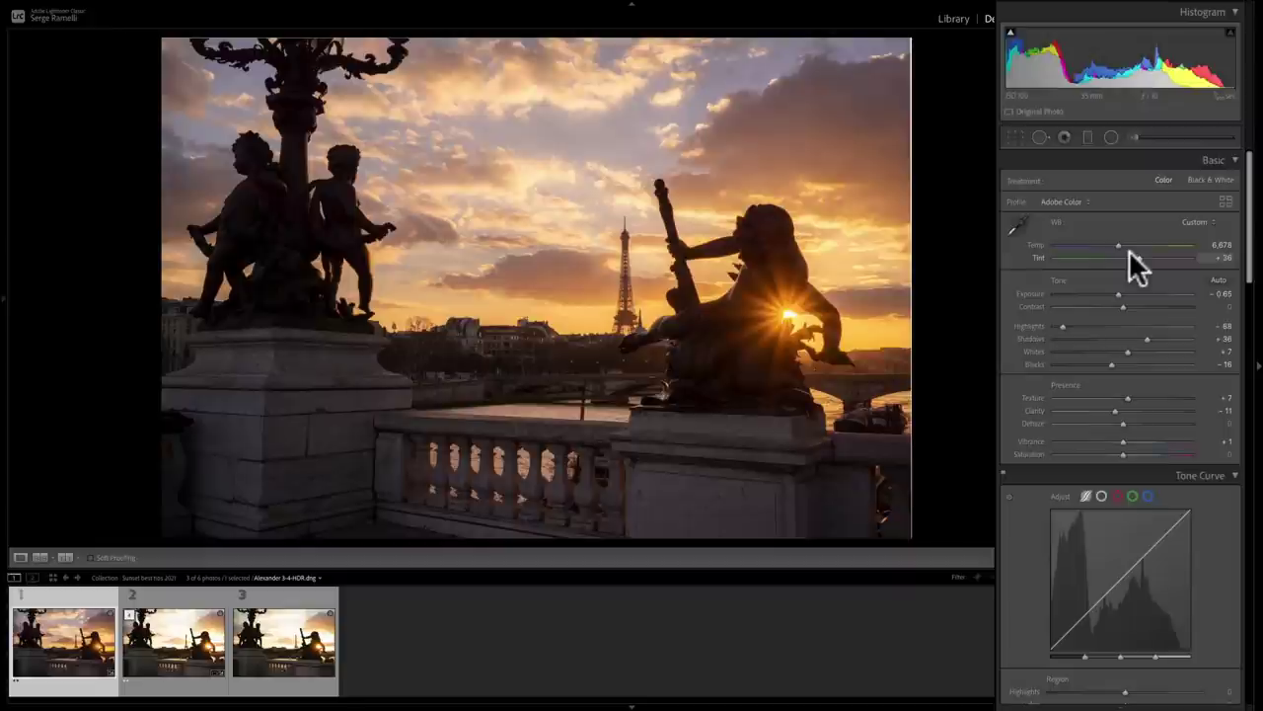
# - In the HSL Hue sliders, set Red +1, Orange -28 and Yellow -12
pyautogui.scroll(-3, 1170, 391)
pyautogui.scroll(-1, 1171, 389)
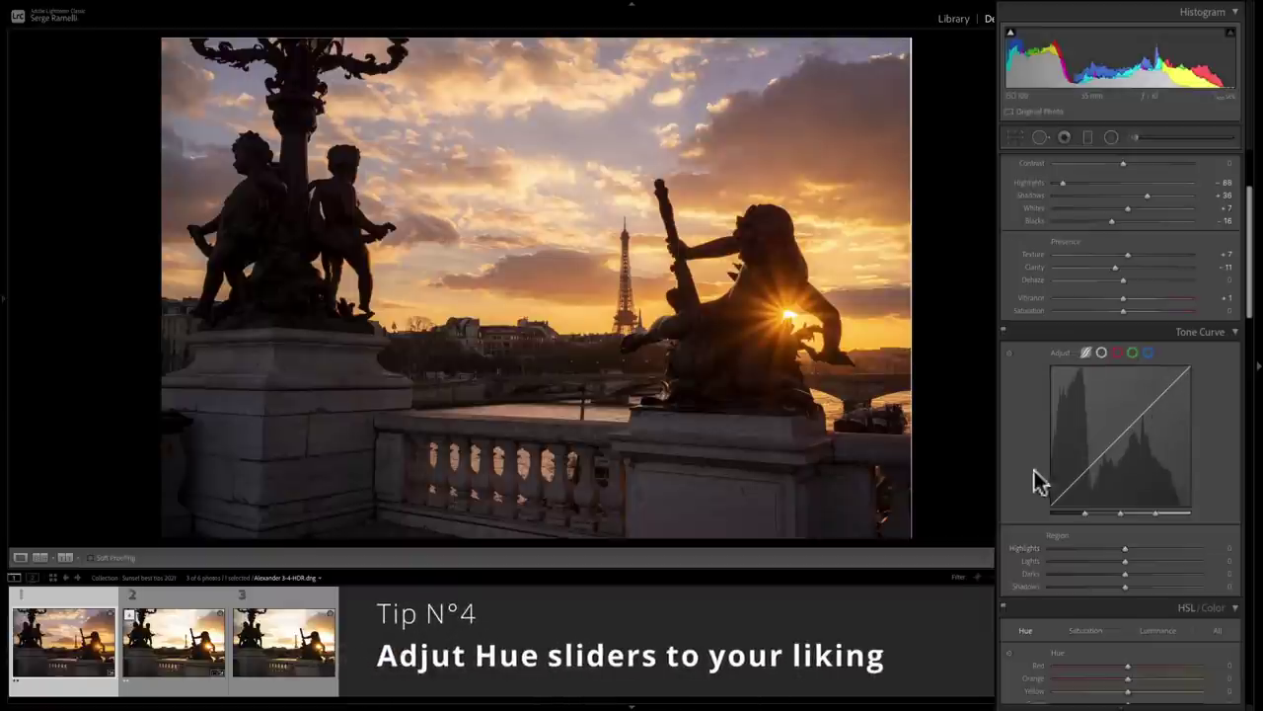
pyautogui.scroll(-5, 1082, 539)
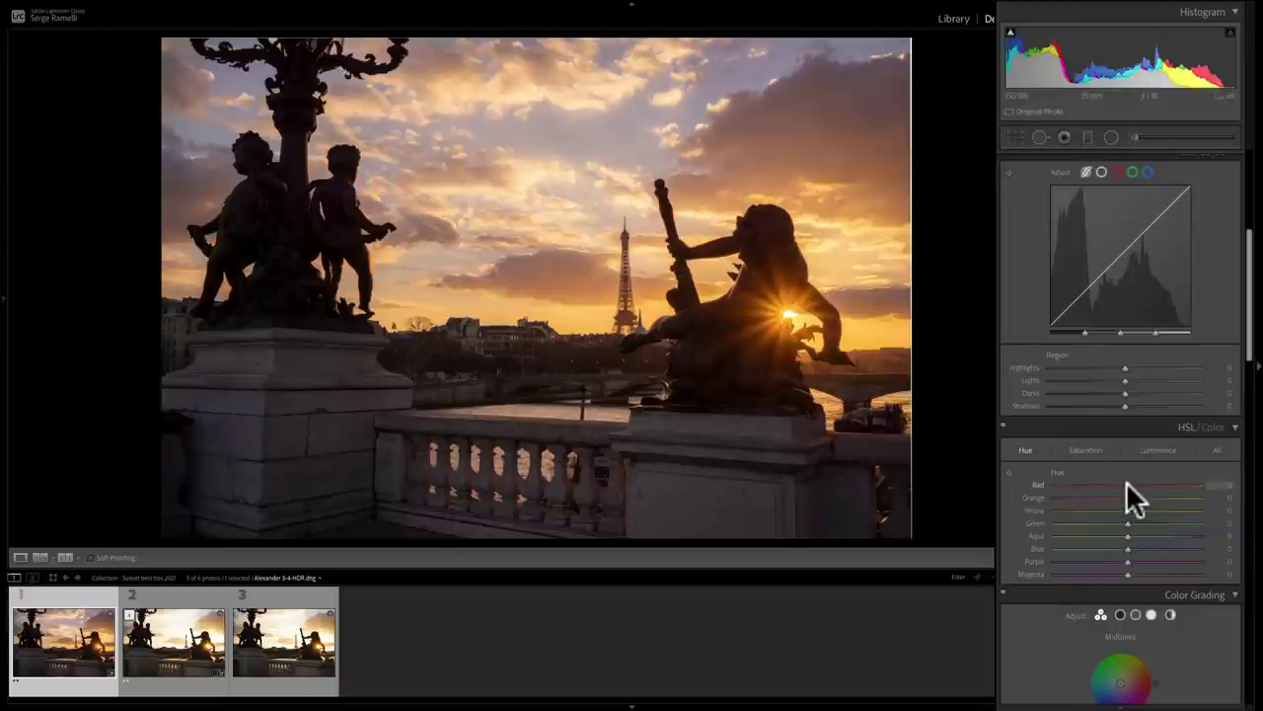
pyautogui.moveTo(1127, 481)
pyautogui.mouseDown()
pyautogui.moveTo(1158, 471)
pyautogui.moveTo(1076, 481)
pyautogui.moveTo(1199, 482)
pyautogui.moveTo(1124, 485)
pyautogui.moveTo(1149, 495)
pyautogui.moveTo(1023, 519)
pyautogui.moveTo(1172, 515)
pyautogui.moveTo(1090, 531)
pyautogui.moveTo(1158, 516)
pyautogui.moveTo(1070, 503)
pyautogui.moveTo(1137, 499)
pyautogui.moveTo(1125, 498)
pyautogui.mouseUp()
pyautogui.moveTo(1125, 498); pyautogui.dragTo(1114, 499)
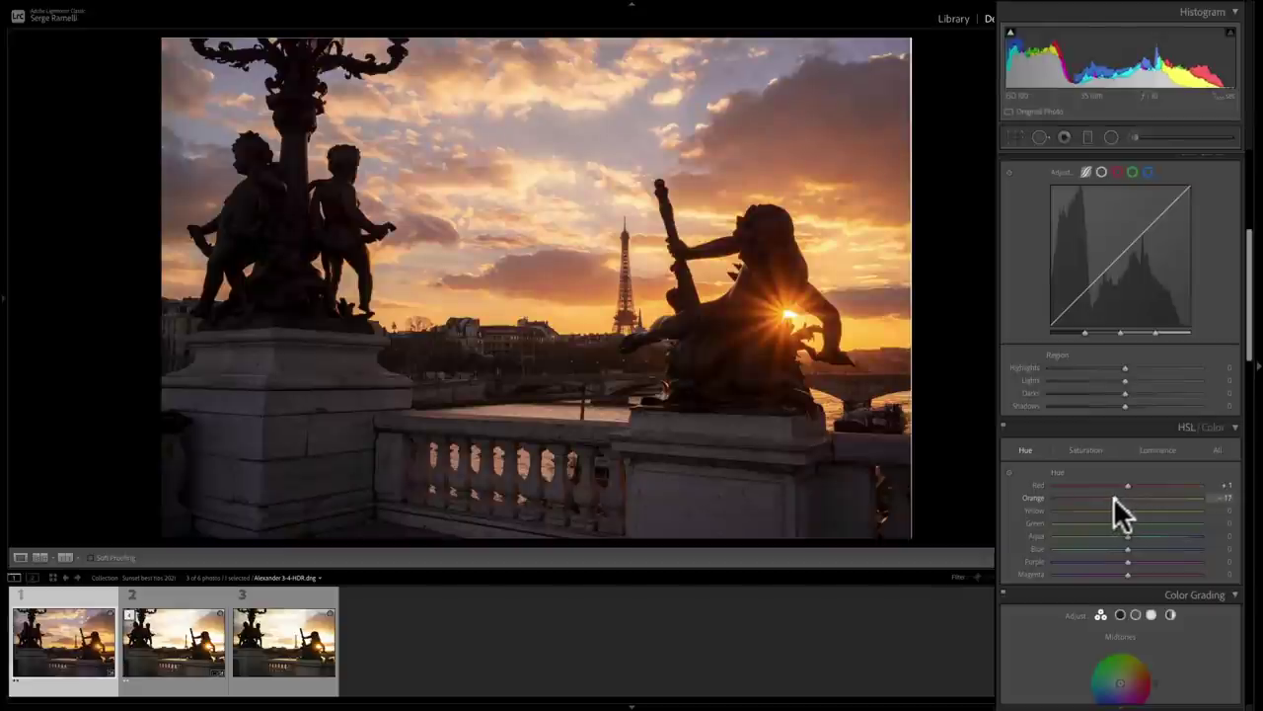
pyautogui.moveTo(1113, 497)
pyautogui.mouseDown()
pyautogui.moveTo(1097, 507)
pyautogui.moveTo(1174, 507)
pyautogui.moveTo(1116, 513)
pyautogui.mouseUp()
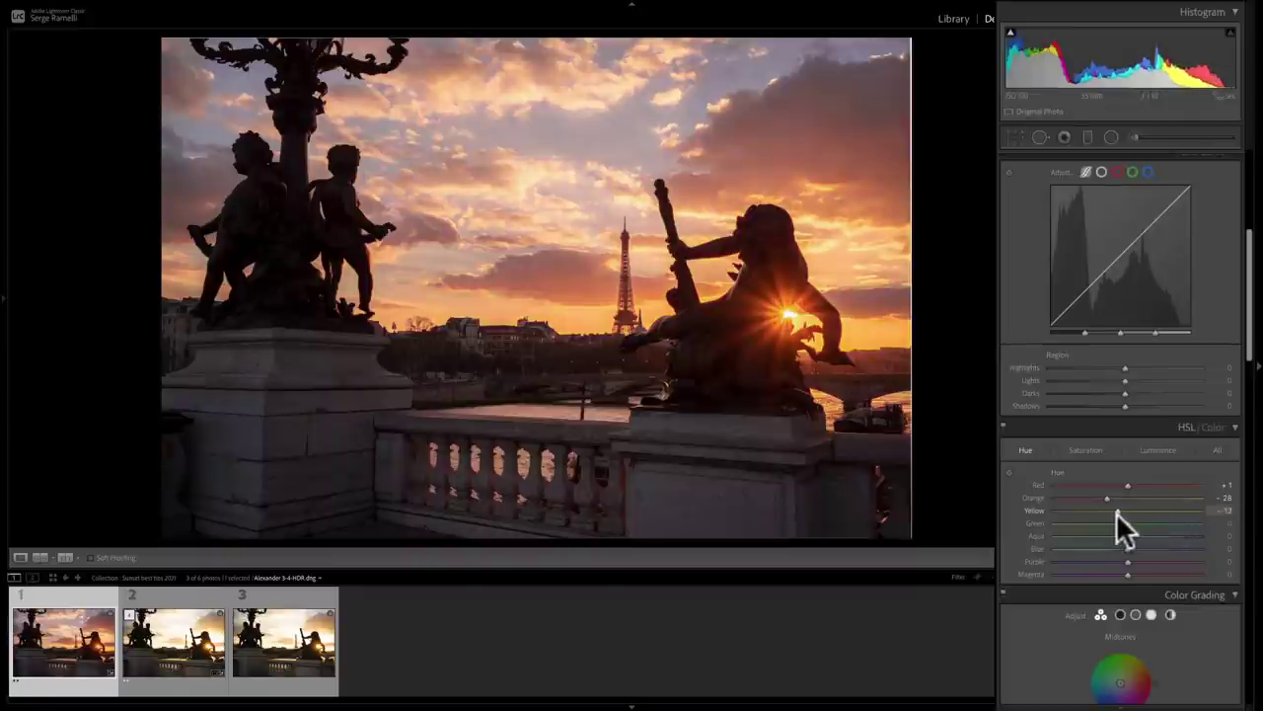
pyautogui.moveTo(1118, 511); pyautogui.dragTo(1118, 511)
pyautogui.click(1003, 426)
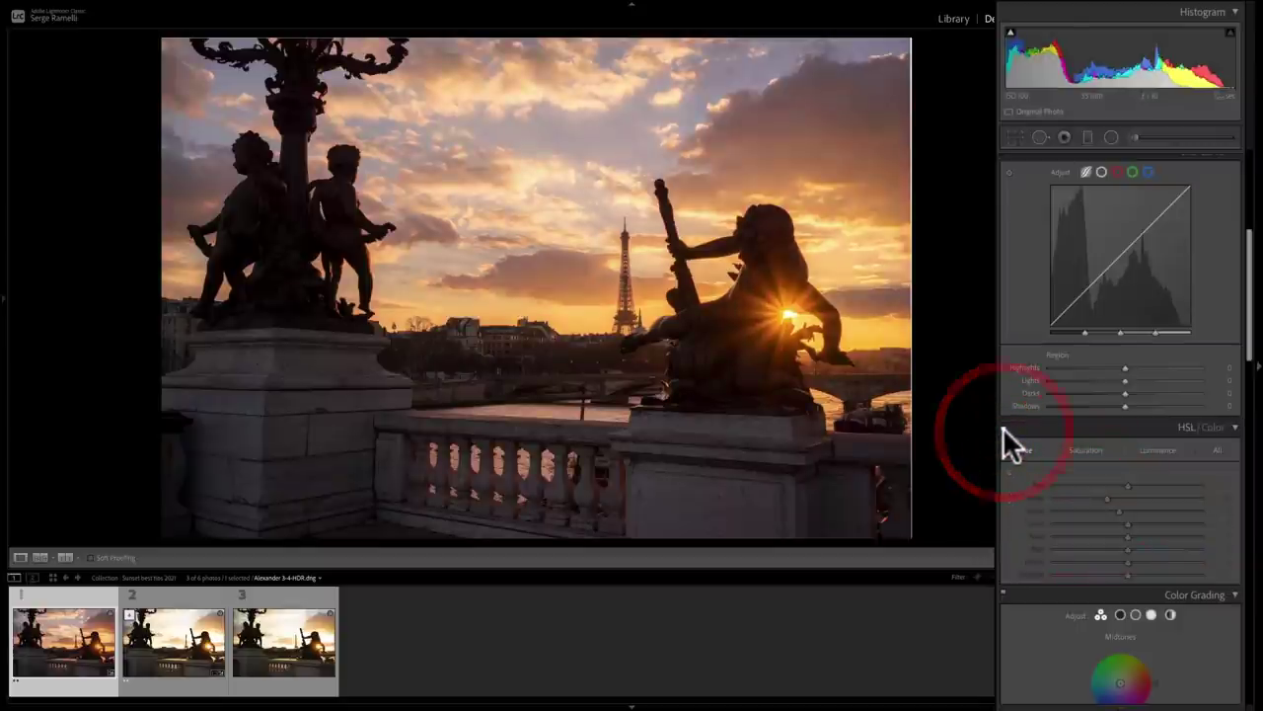
pyautogui.click(1003, 426)
pyautogui.click(1003, 427)
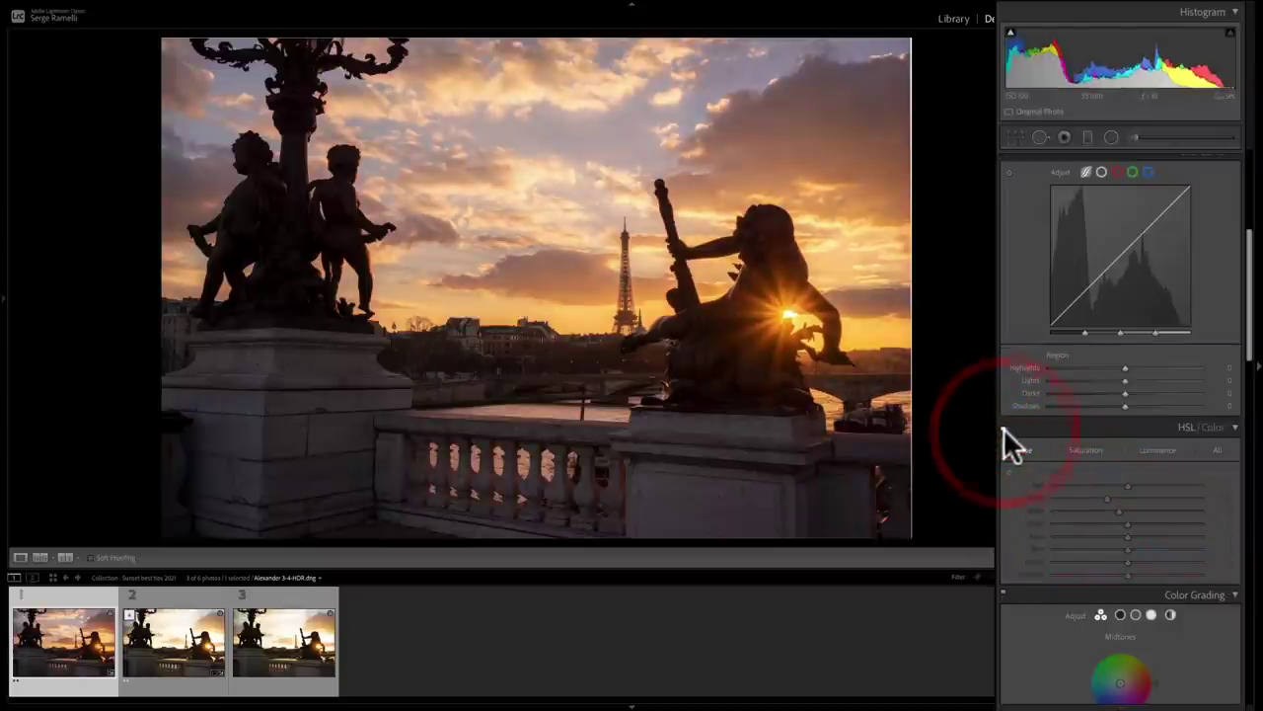
pyautogui.click(1003, 427)
pyautogui.click(1002, 427)
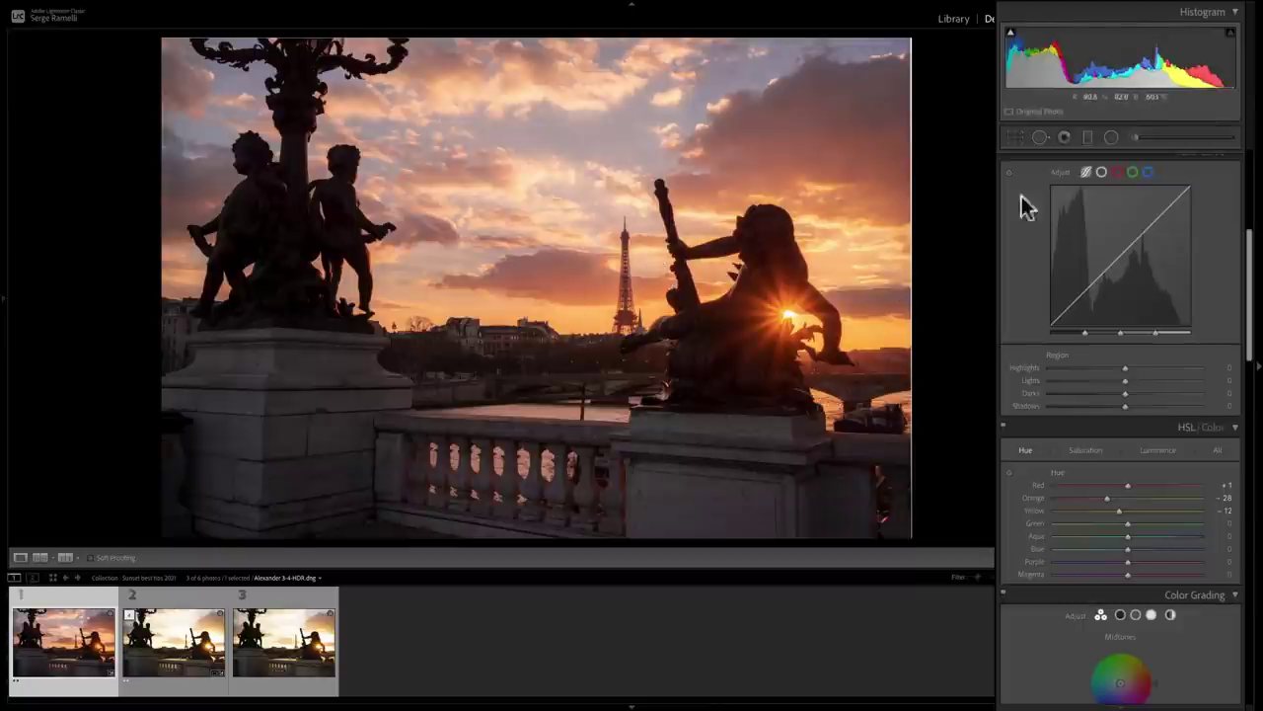
# - Create a reset graduated filter with Temp -6 and Exposure -0.65 across the upper sky
pyautogui.click(1087, 137)
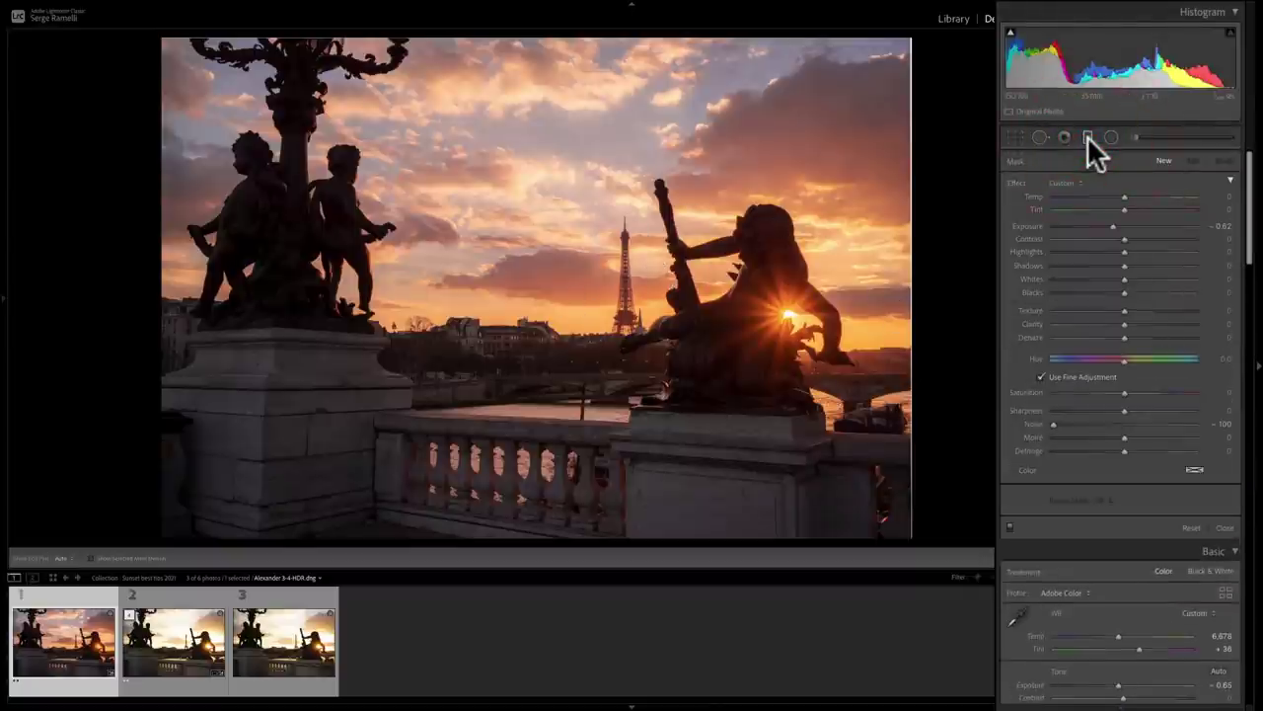
pyautogui.doubleClick(1015, 181)
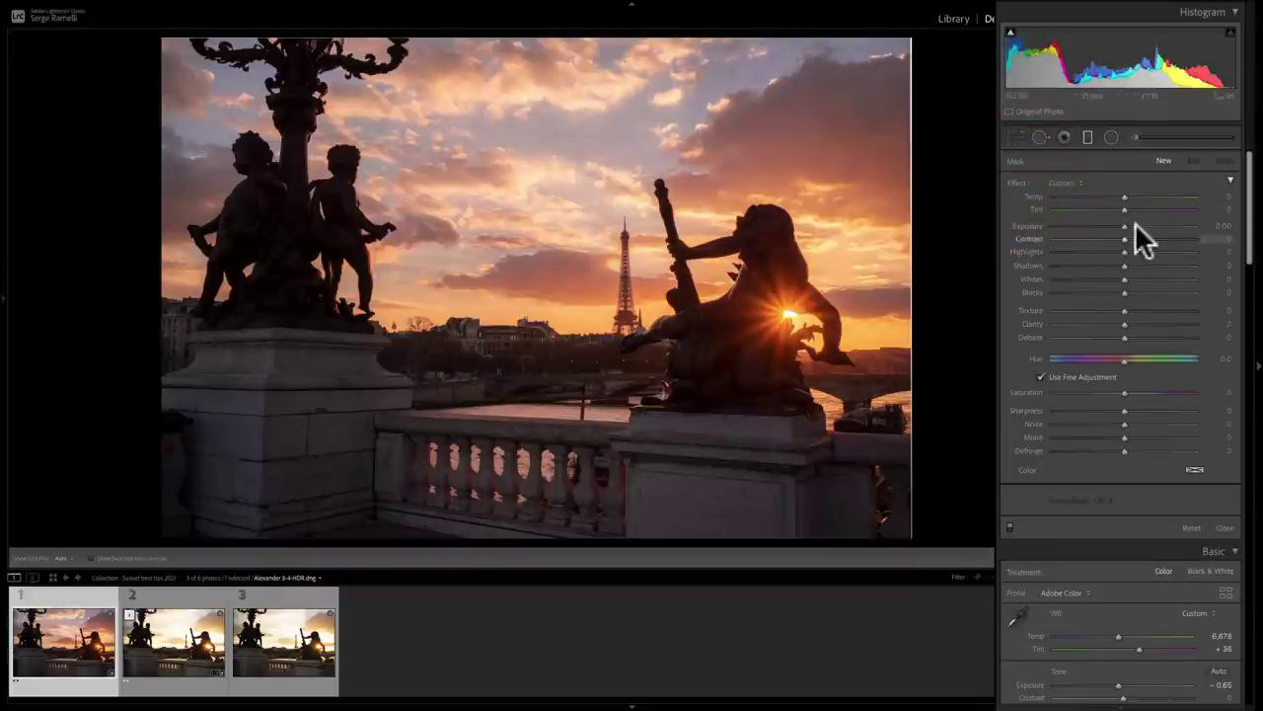
pyautogui.moveTo(1135, 224); pyautogui.dragTo(1120, 196)
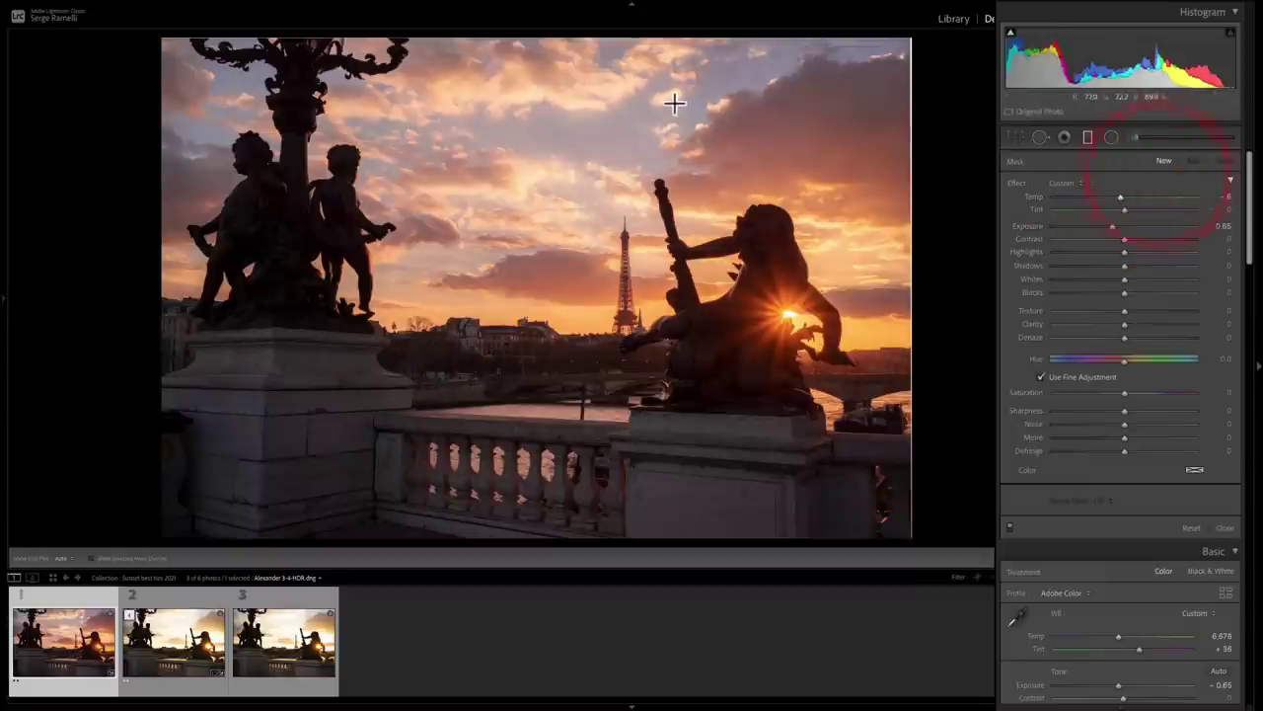
pyautogui.moveTo(671, 101); pyautogui.dragTo(639, 303)
pyautogui.click(710, 50)
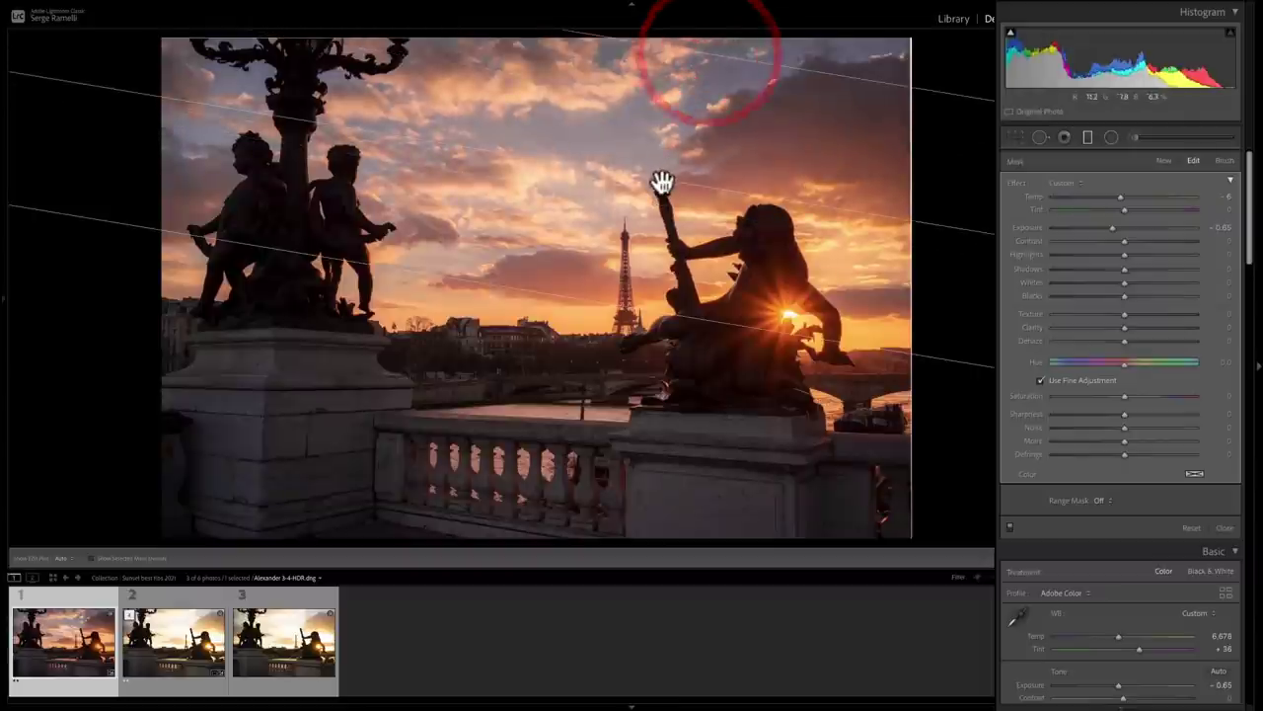
pyautogui.moveTo(661, 192); pyautogui.dragTo(672, 137)
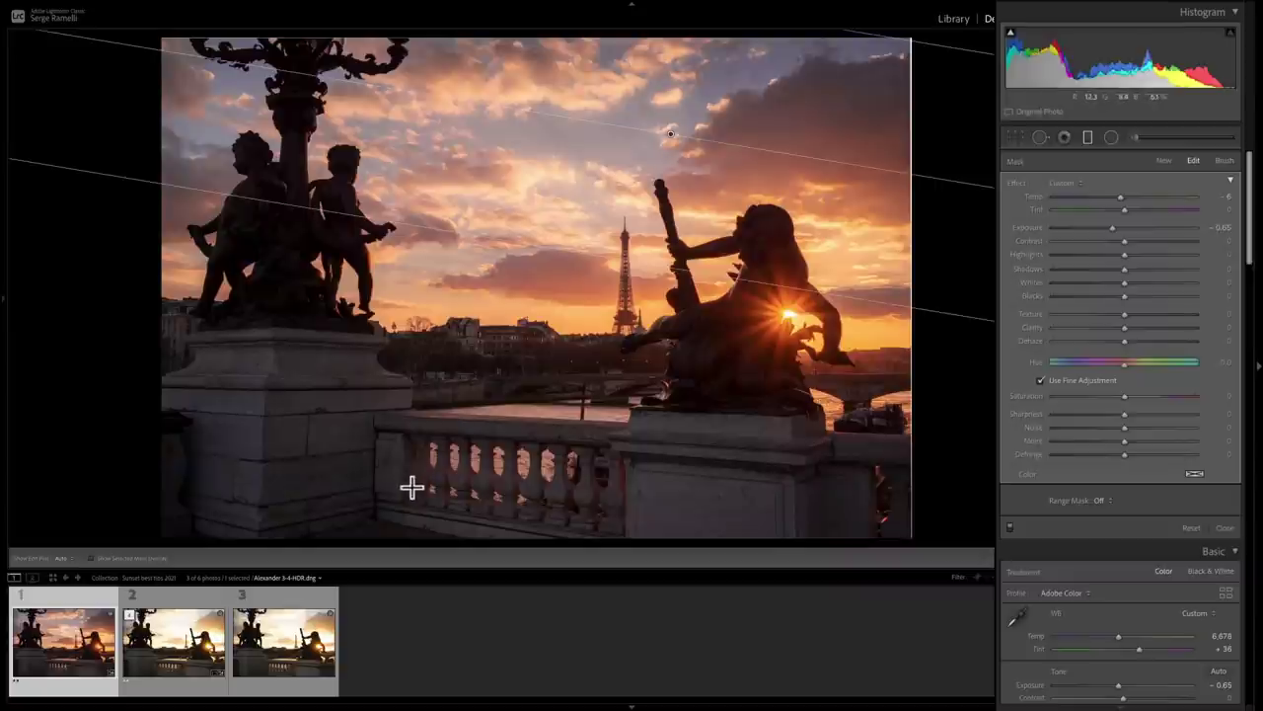
# - Add a second flattened gradient over the lower balustrade foreground and close the tool
pyautogui.moveTo(417, 488); pyautogui.dragTo(451, 305)
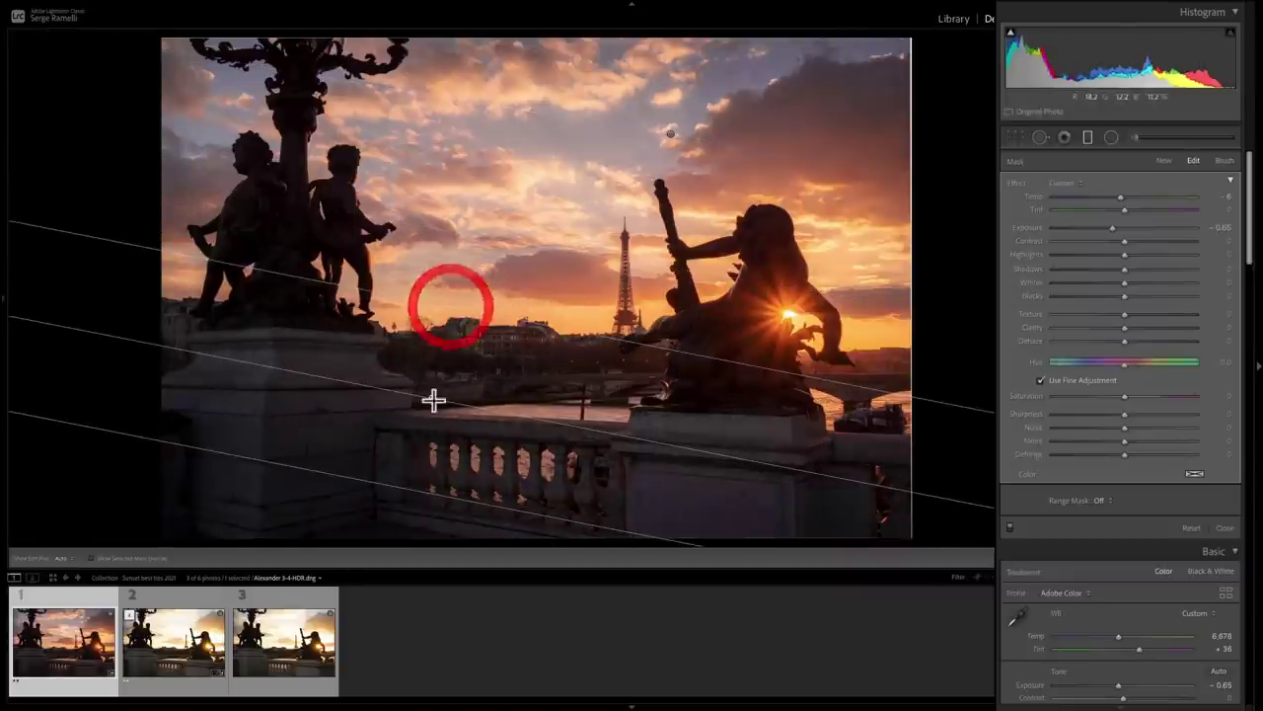
pyautogui.moveTo(428, 398); pyautogui.dragTo(378, 460)
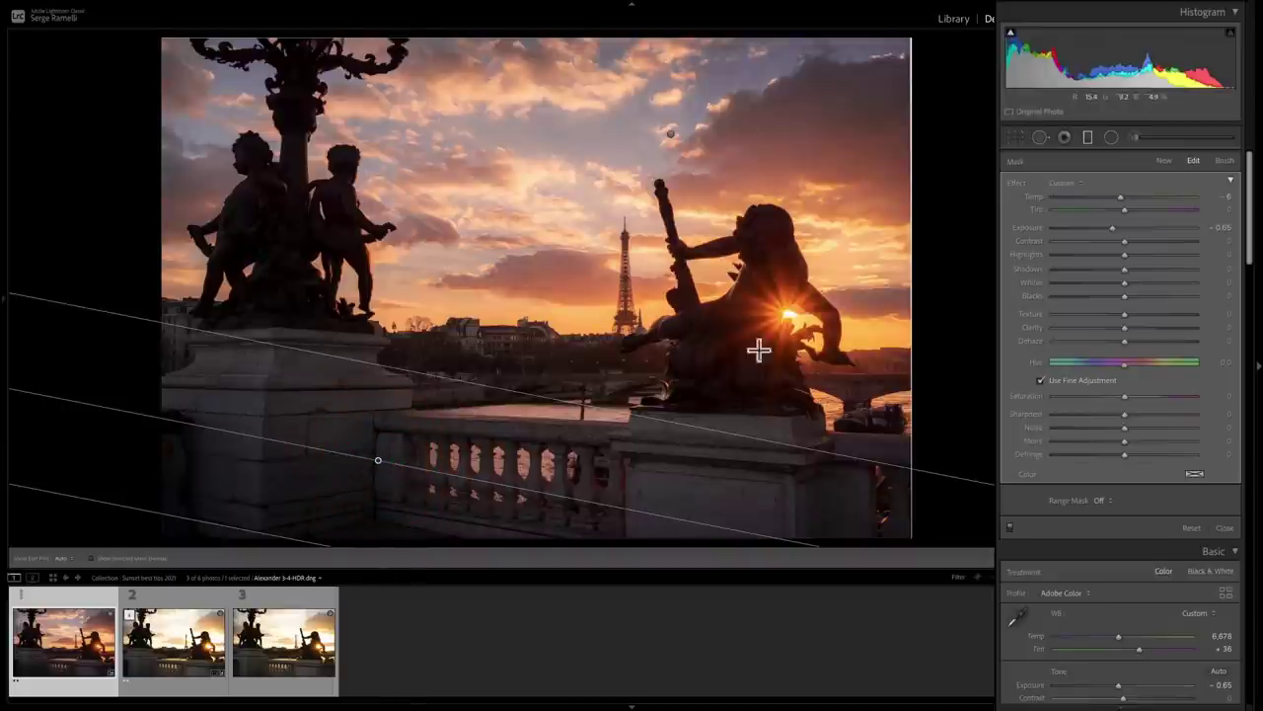
pyautogui.click(1224, 527)
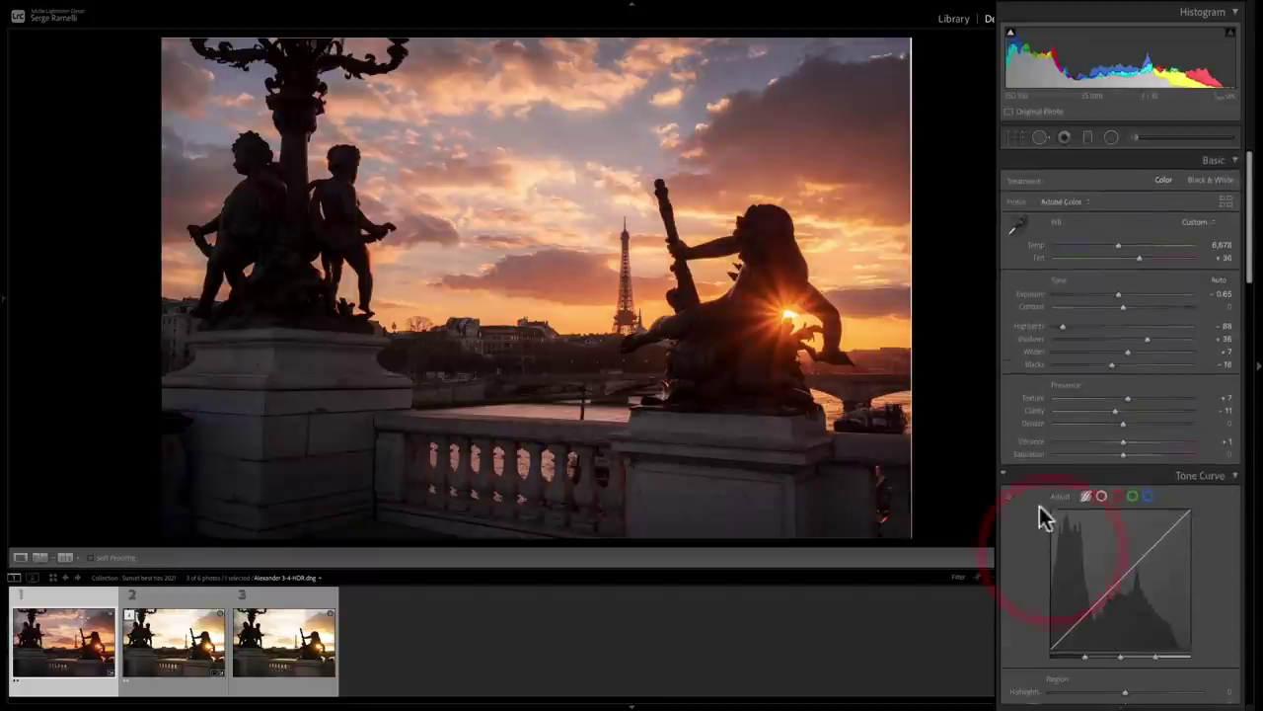
# - Draw a reset radial mask centred on the sun and statue, with the effect applied inside
pyautogui.click(1113, 135)
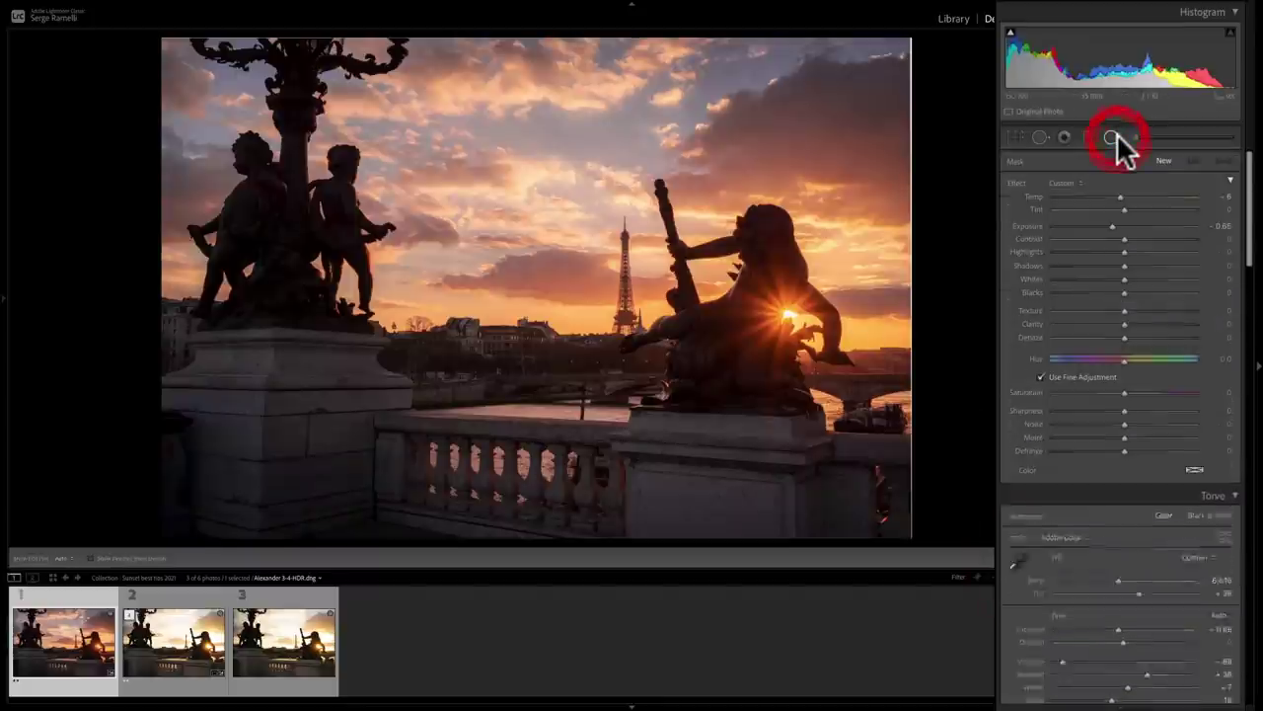
pyautogui.doubleClick(1016, 184)
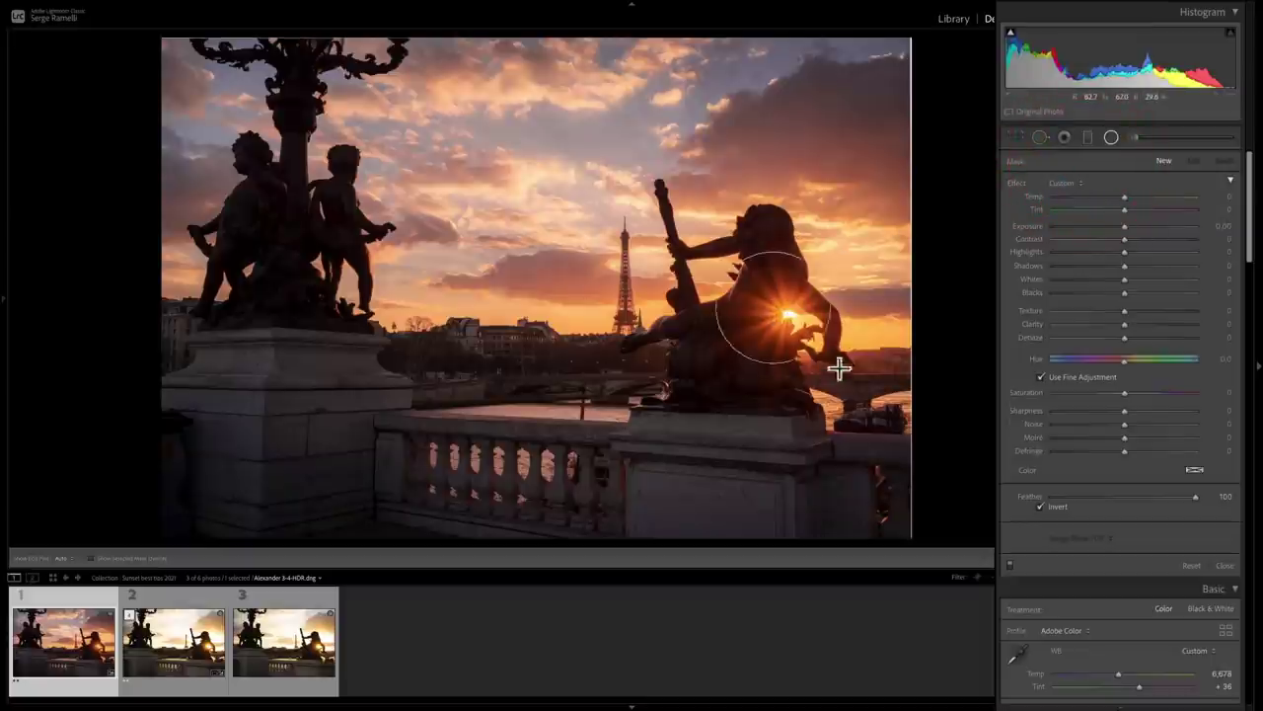
pyautogui.moveTo(839, 368); pyautogui.dragTo(911, 453)
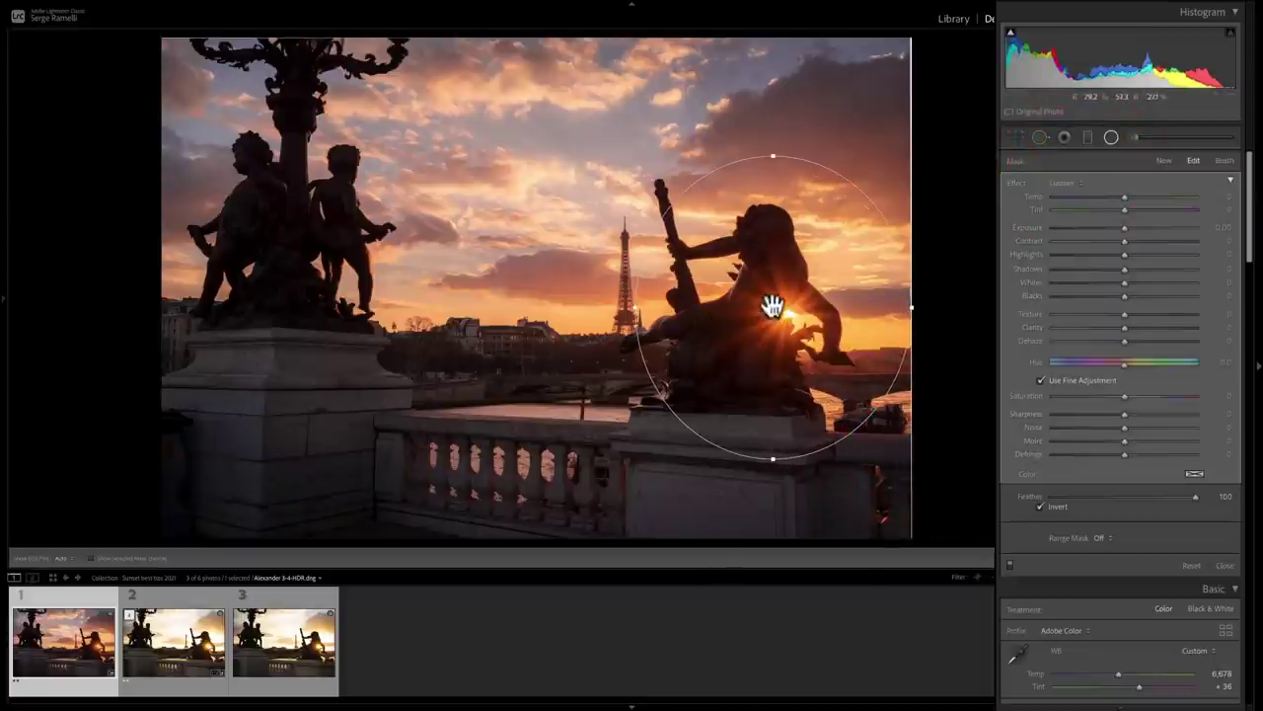
pyautogui.moveTo(772, 306); pyautogui.dragTo(784, 313)
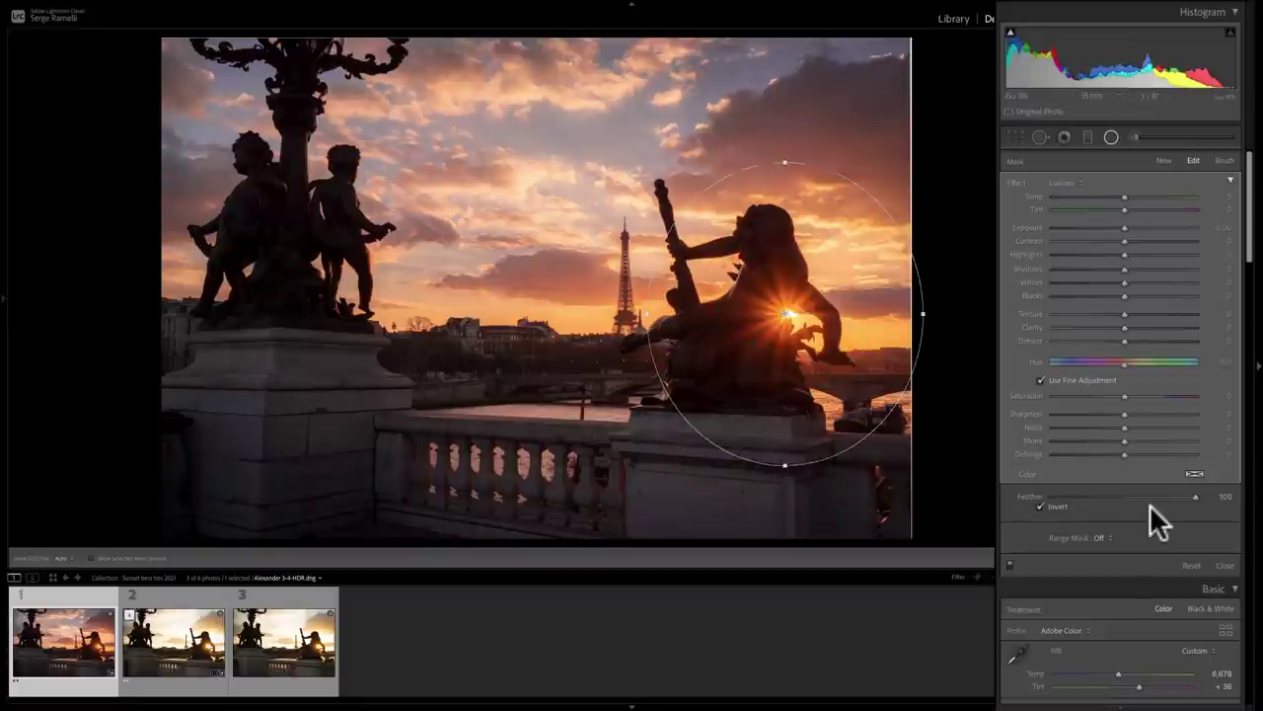
pyautogui.click(1041, 504)
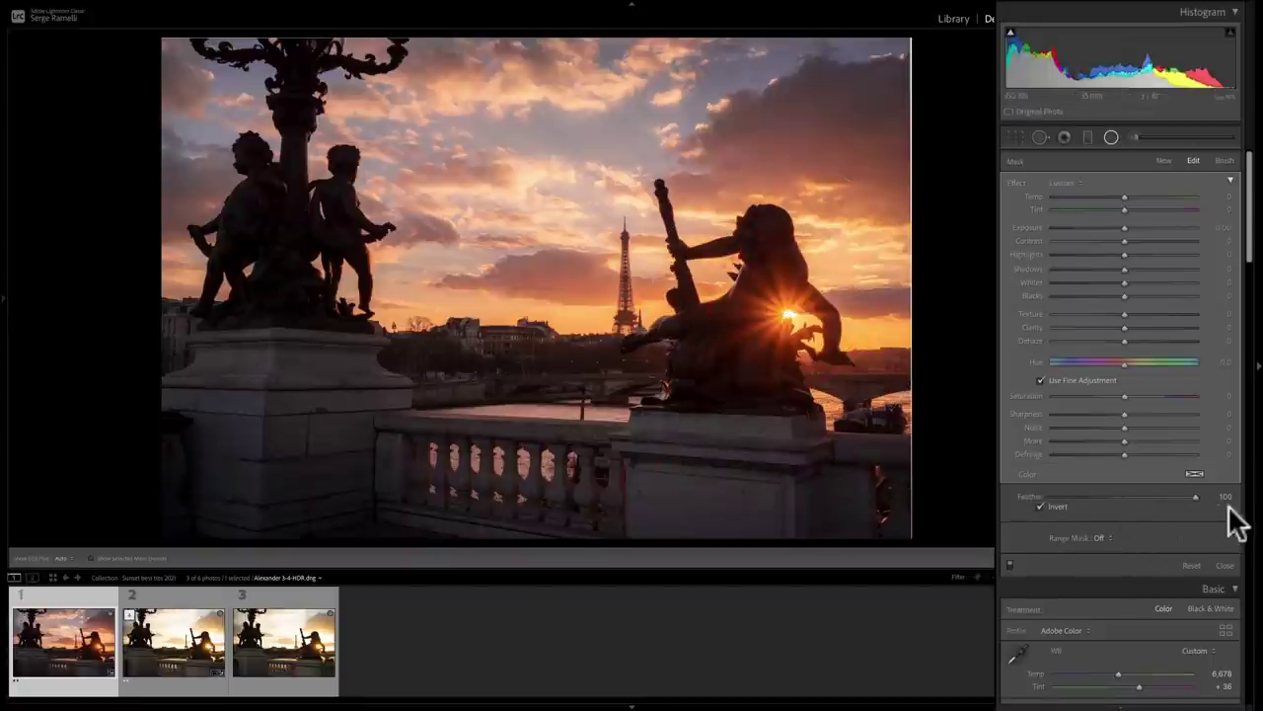
# - Move the mask over the right statue, fully feather its edge, and brighten inside to 0.80
pyautogui.moveTo(1195, 496); pyautogui.dragTo(1003, 488)
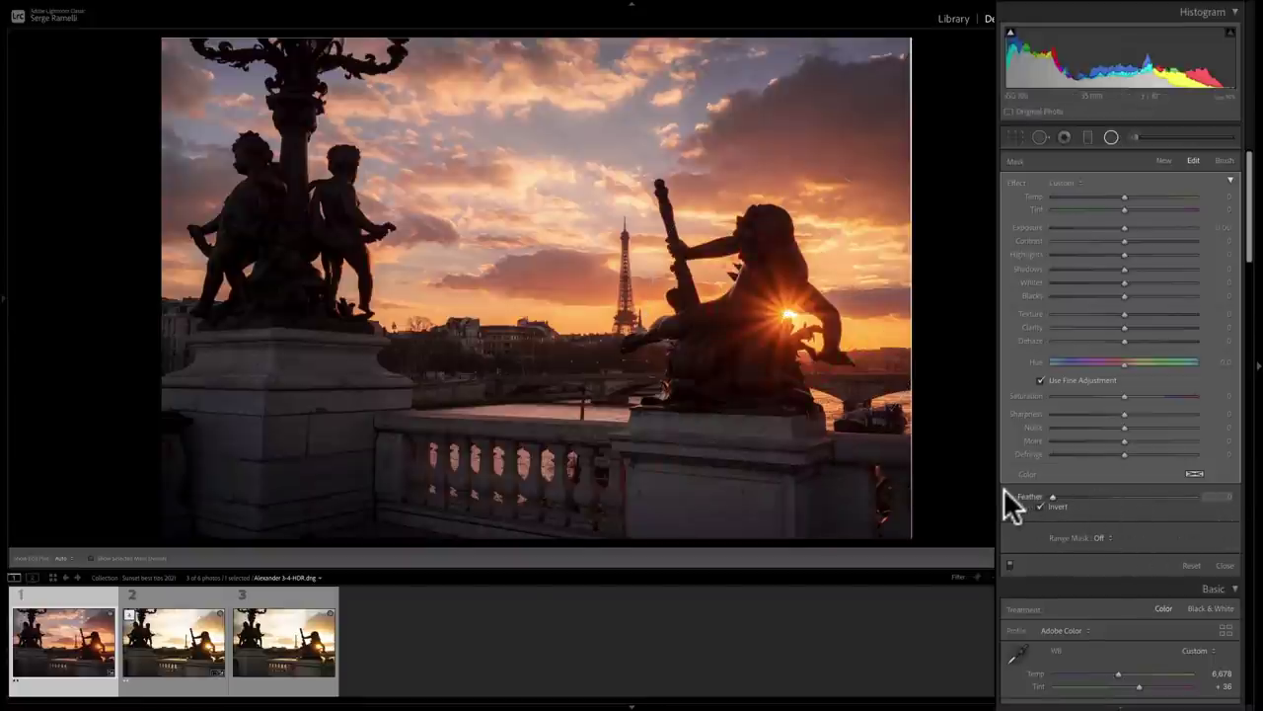
pyautogui.moveTo(1128, 227); pyautogui.dragTo(1157, 247)
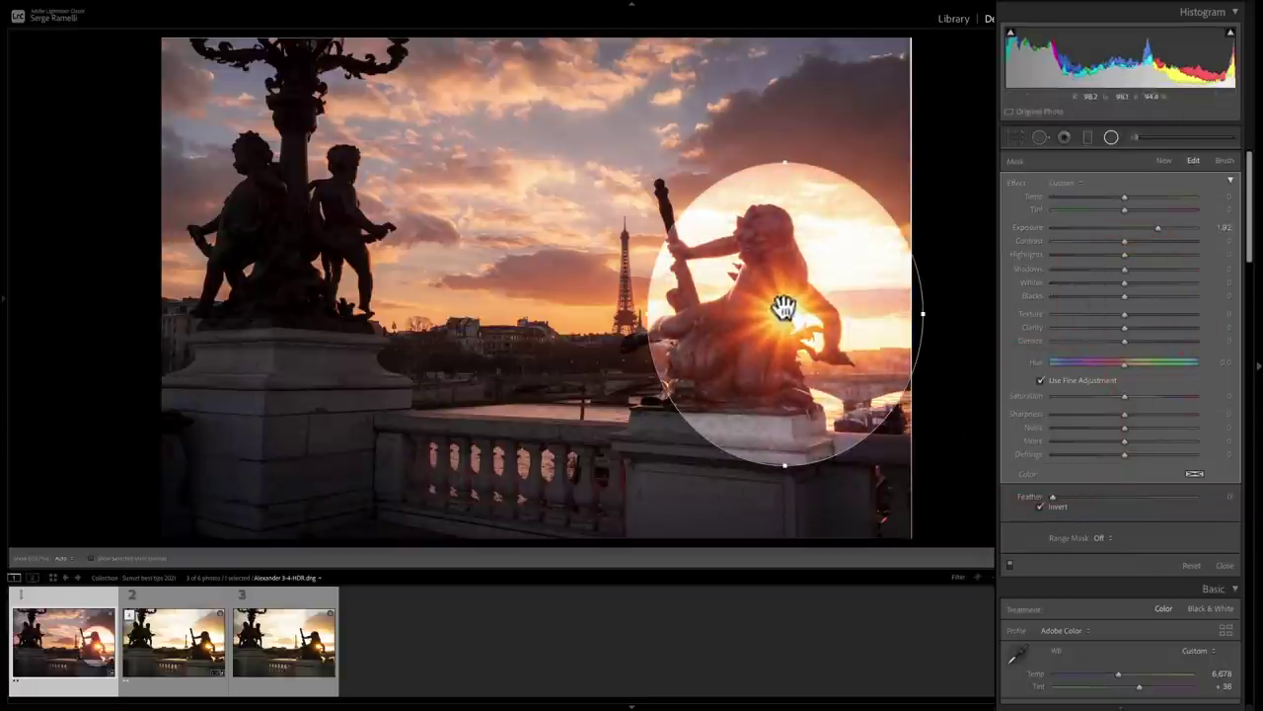
pyautogui.moveTo(779, 305)
pyautogui.mouseDown()
pyautogui.moveTo(282, 220)
pyautogui.moveTo(938, 357)
pyautogui.moveTo(677, 371)
pyautogui.moveTo(810, 345)
pyautogui.moveTo(767, 299)
pyautogui.moveTo(785, 311)
pyautogui.mouseUp()
pyautogui.moveTo(1022, 505); pyautogui.dragTo(1075, 498)
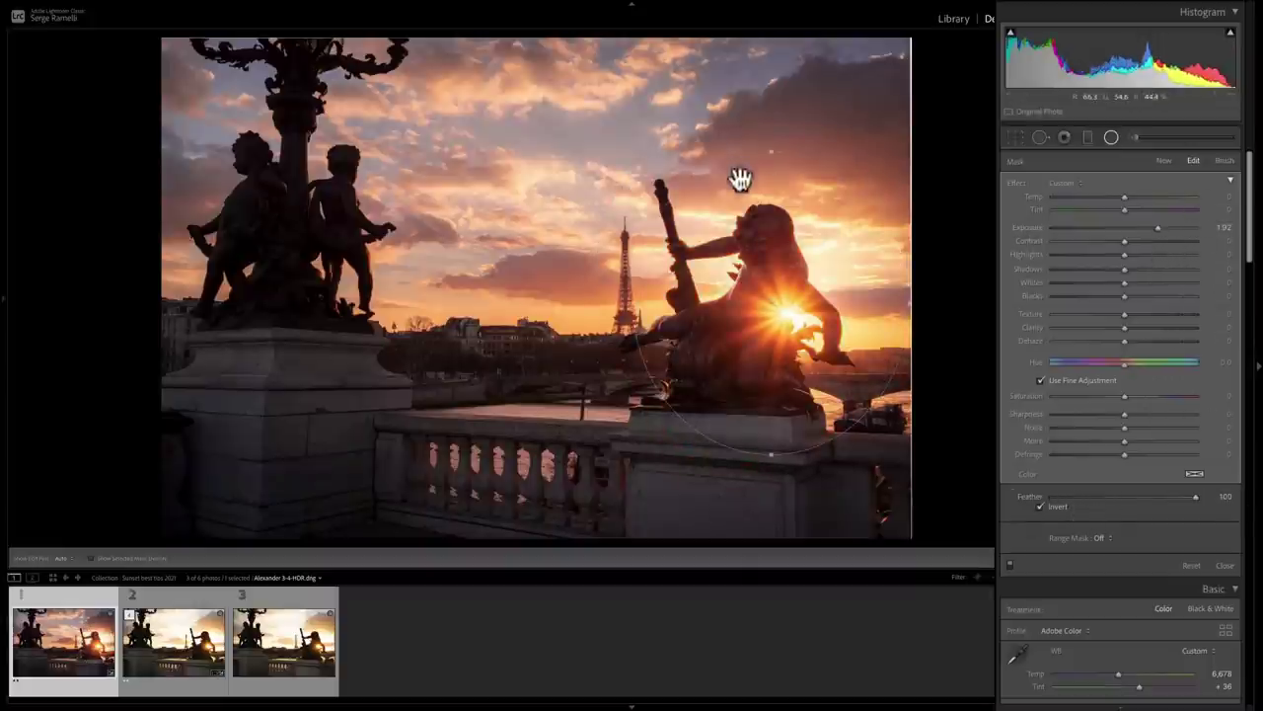
pyautogui.moveTo(1133, 227)
pyautogui.mouseDown()
pyautogui.moveTo(1136, 246)
pyautogui.moveTo(1145, 207)
pyautogui.mouseUp()
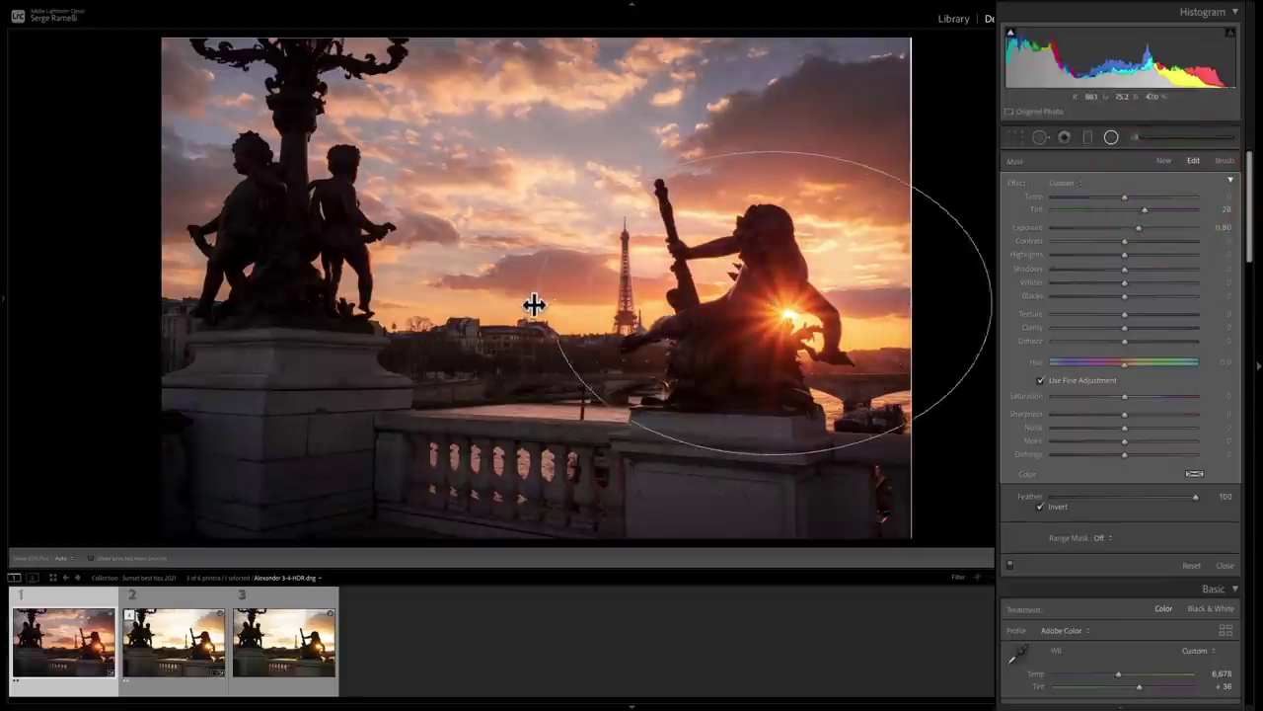
# - Enlarge the radial adjustment leftward, compare it on and off, and finish the mask
pyautogui.moveTo(533, 304)
pyautogui.mouseDown()
pyautogui.moveTo(353, 316)
pyautogui.moveTo(310, 408)
pyautogui.mouseUp()
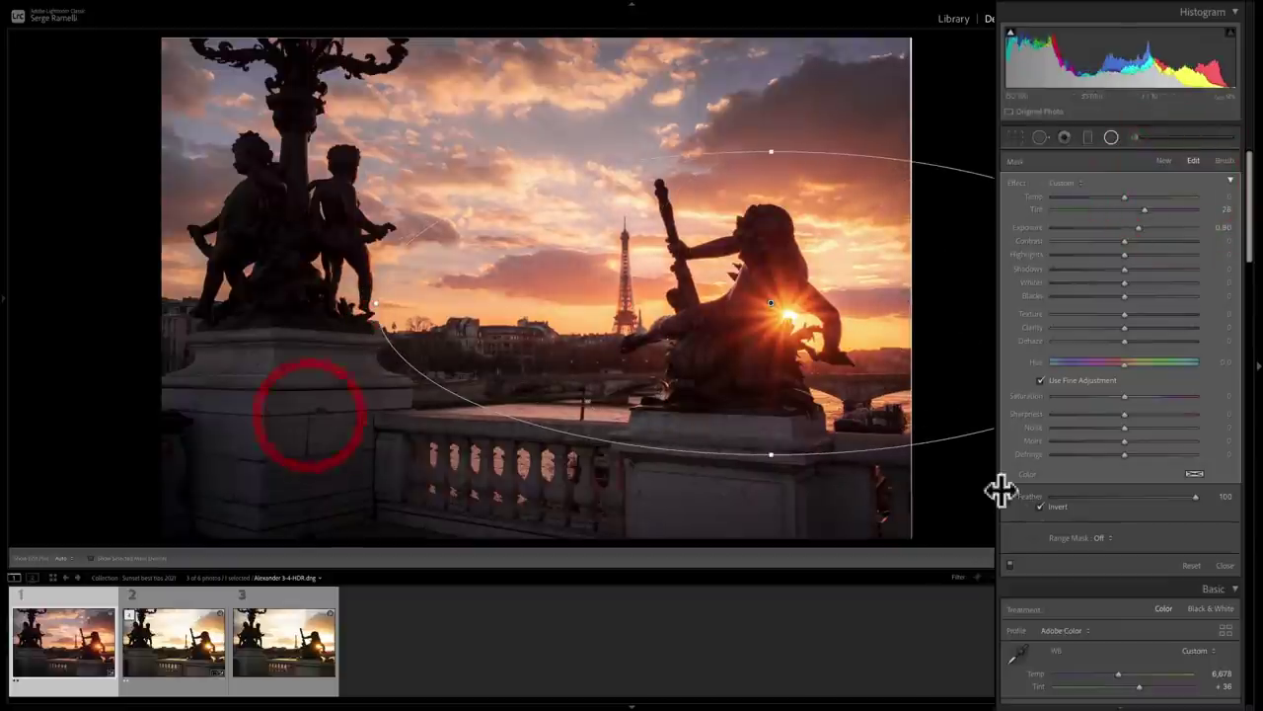
pyautogui.click(1010, 561)
pyautogui.click(1011, 560)
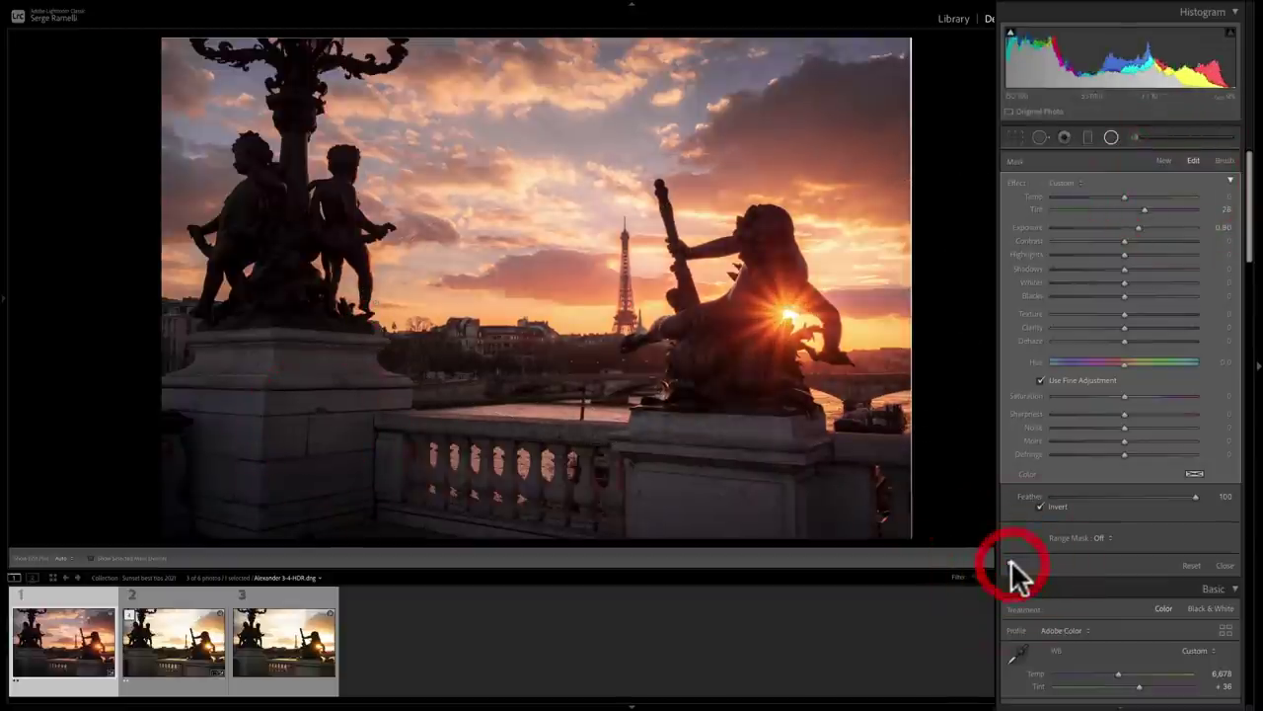
pyautogui.click(1011, 561)
pyautogui.click(1011, 561)
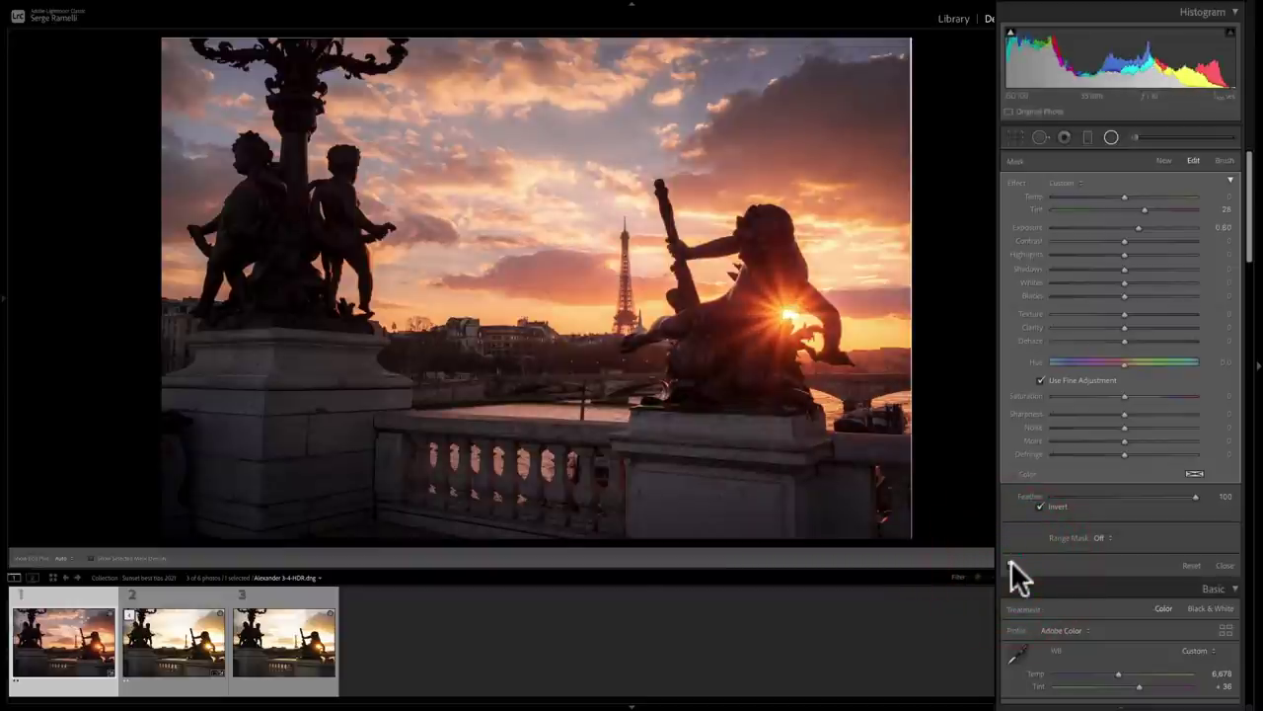
pyautogui.moveTo(516, 267)
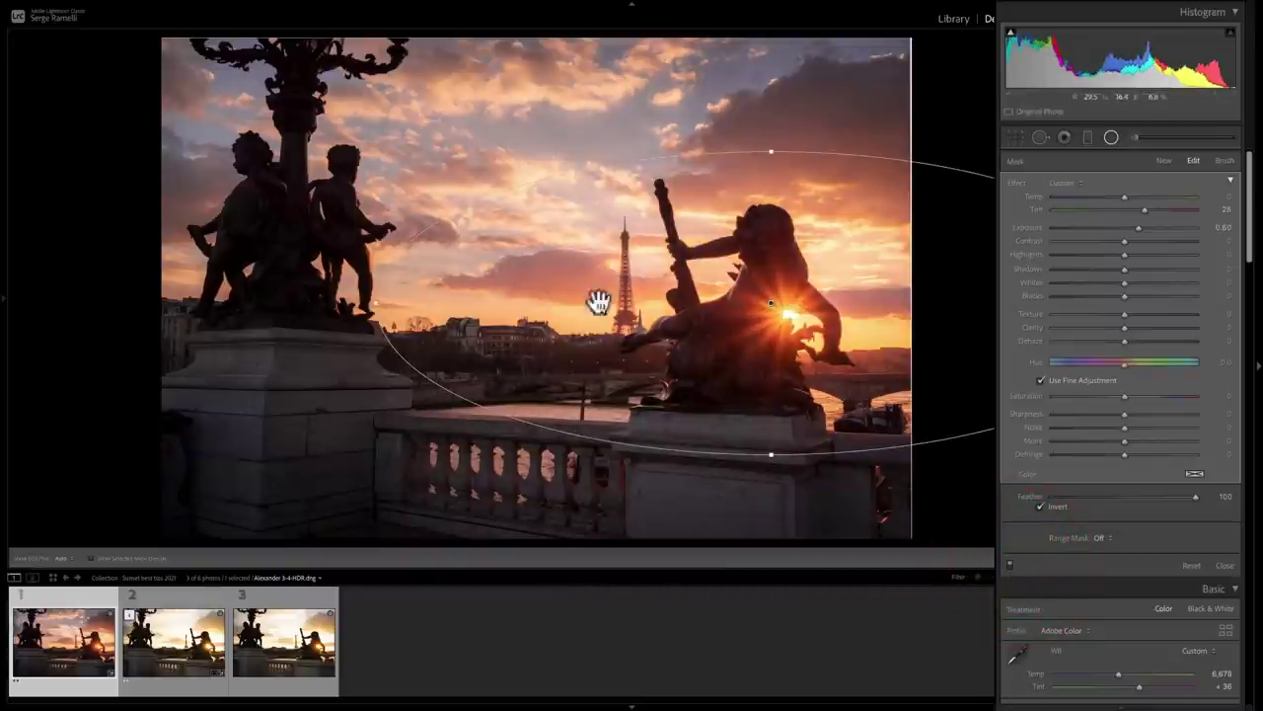
pyautogui.hotkey('shift', 'm')
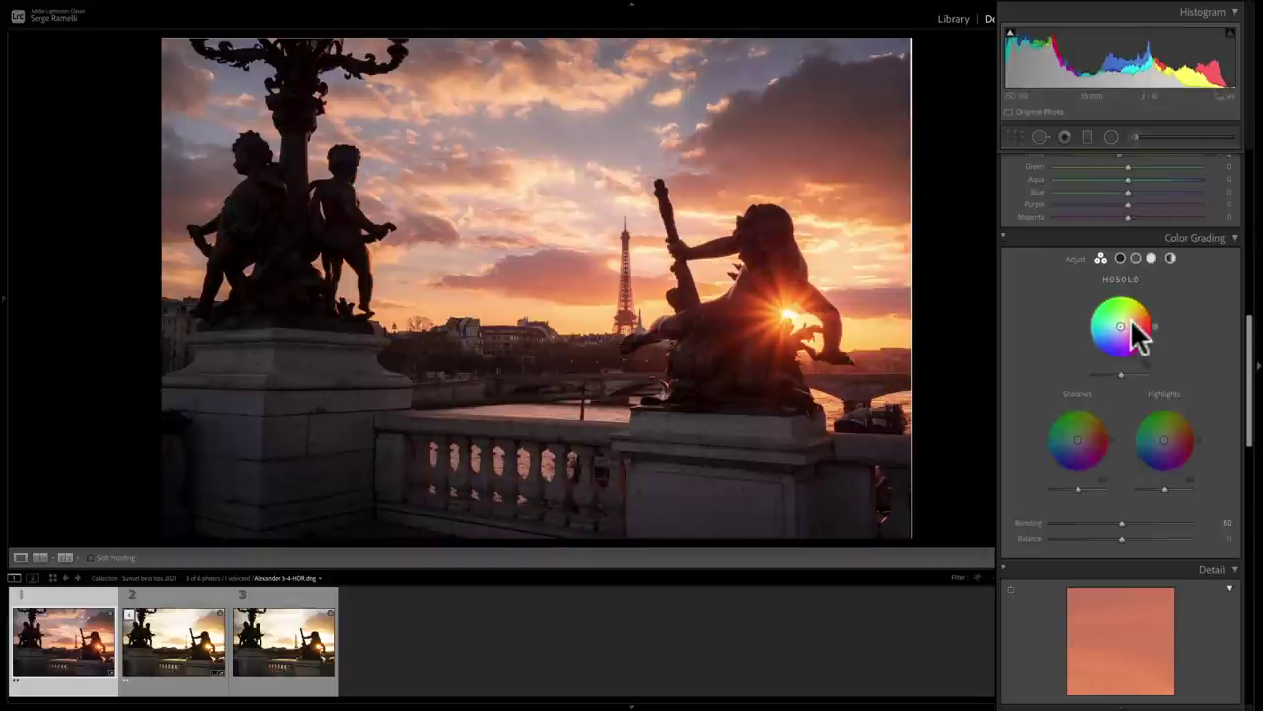
# - Tint the shadows a faint cool teal, around hue 191, on the Shadows color wheel
pyautogui.moveTo(1075, 451); pyautogui.dragTo(1060, 468)
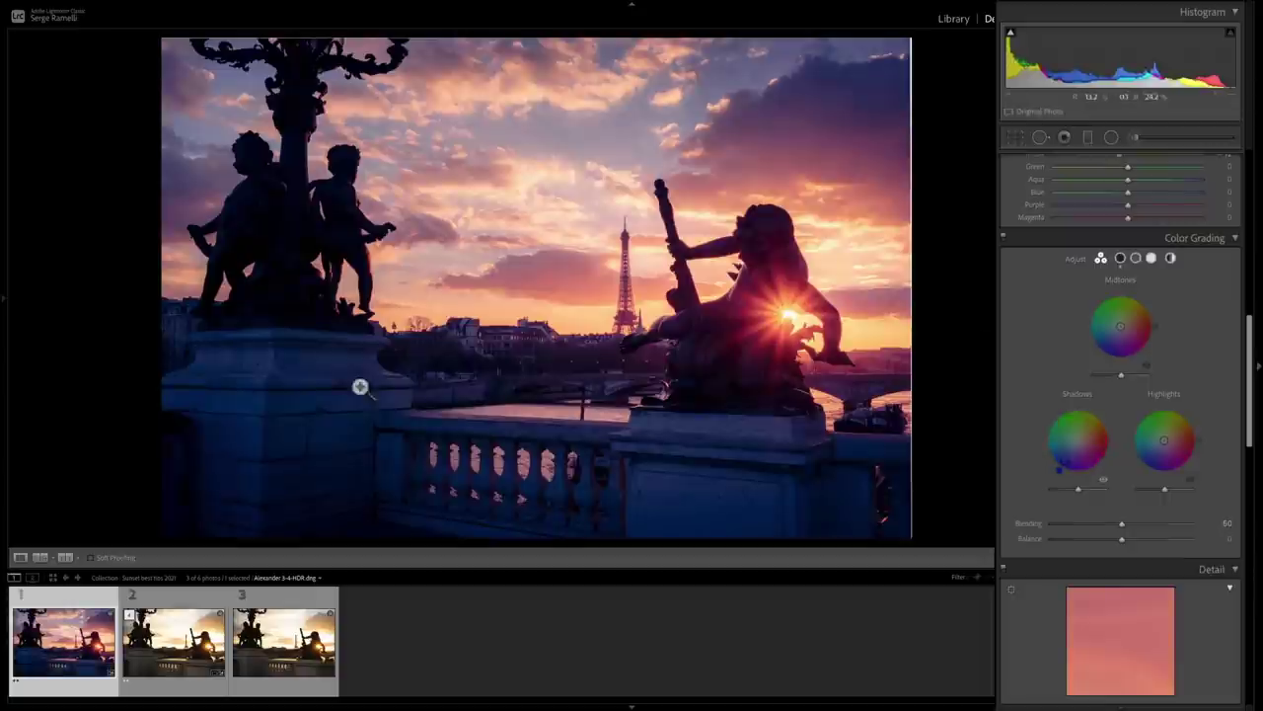
pyautogui.moveTo(1082, 473)
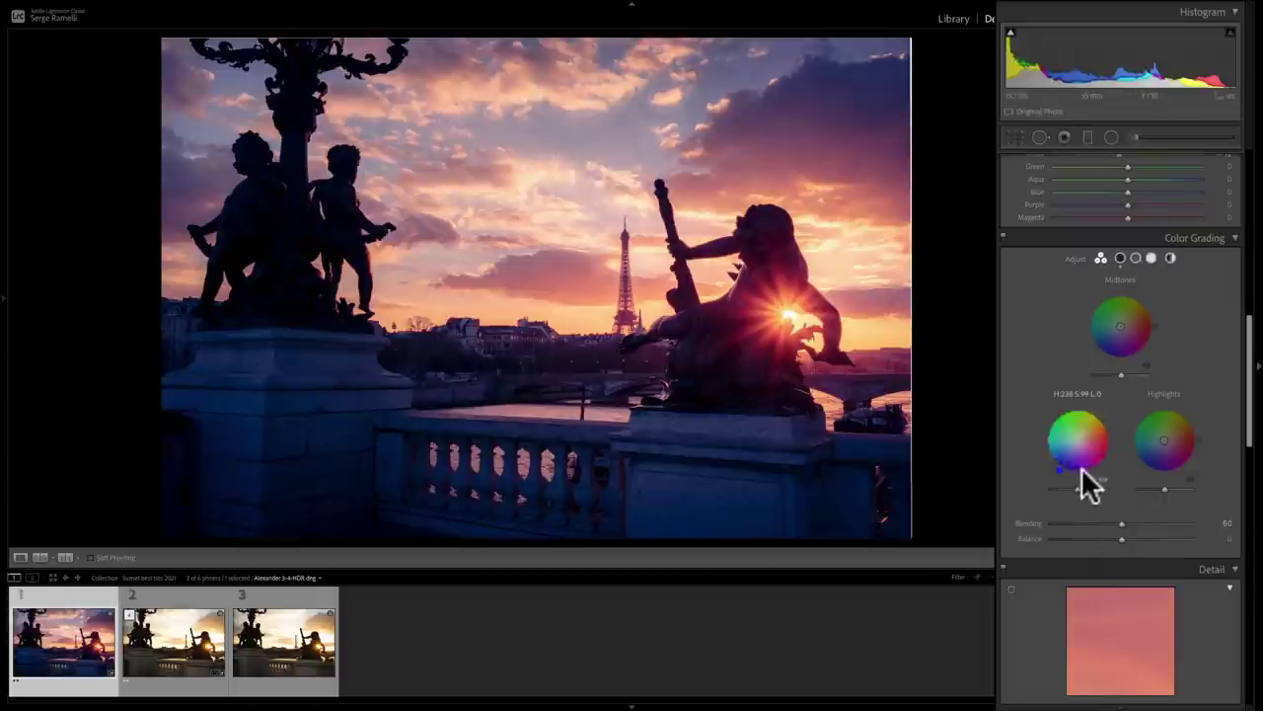
pyautogui.moveTo(1061, 464); pyautogui.dragTo(1076, 440)
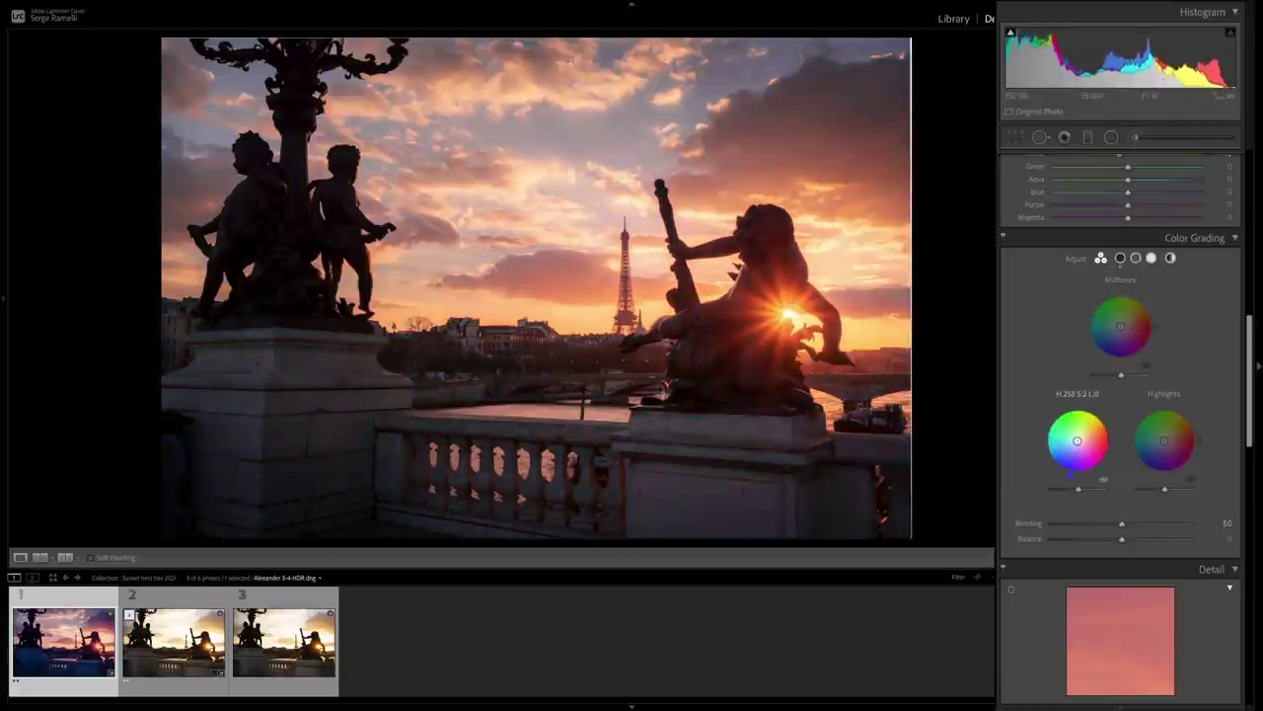
pyautogui.moveTo(1077, 440); pyautogui.dragTo(1080, 442)
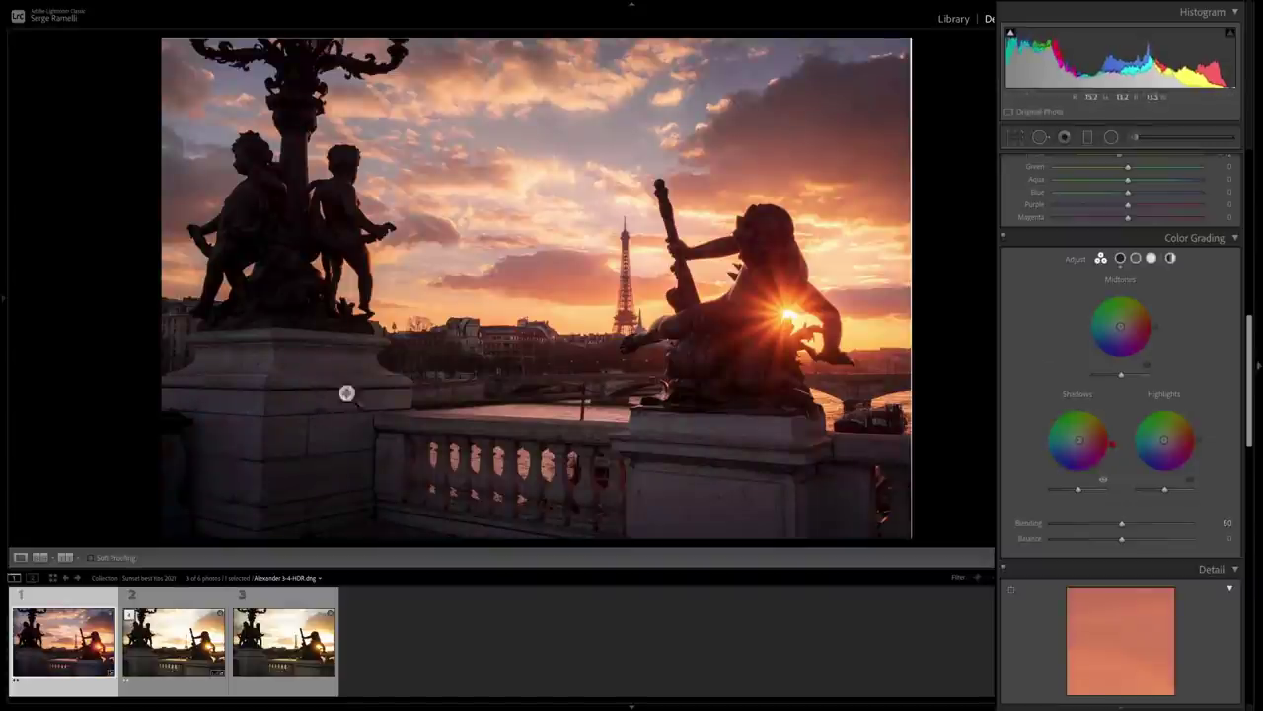
pyautogui.moveTo(1082, 446); pyautogui.dragTo(1078, 440)
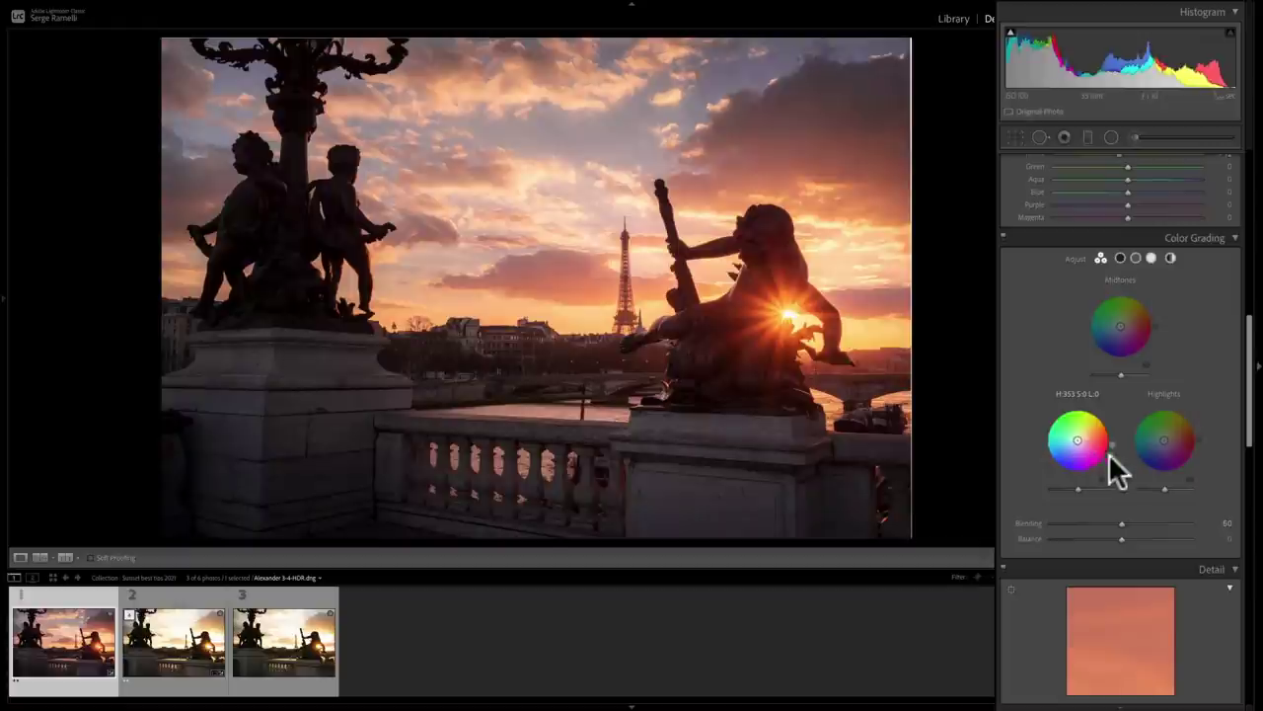
pyautogui.moveTo(1079, 444)
pyautogui.mouseDown()
pyautogui.moveTo(1059, 440)
pyautogui.moveTo(1080, 454)
pyautogui.mouseUp()
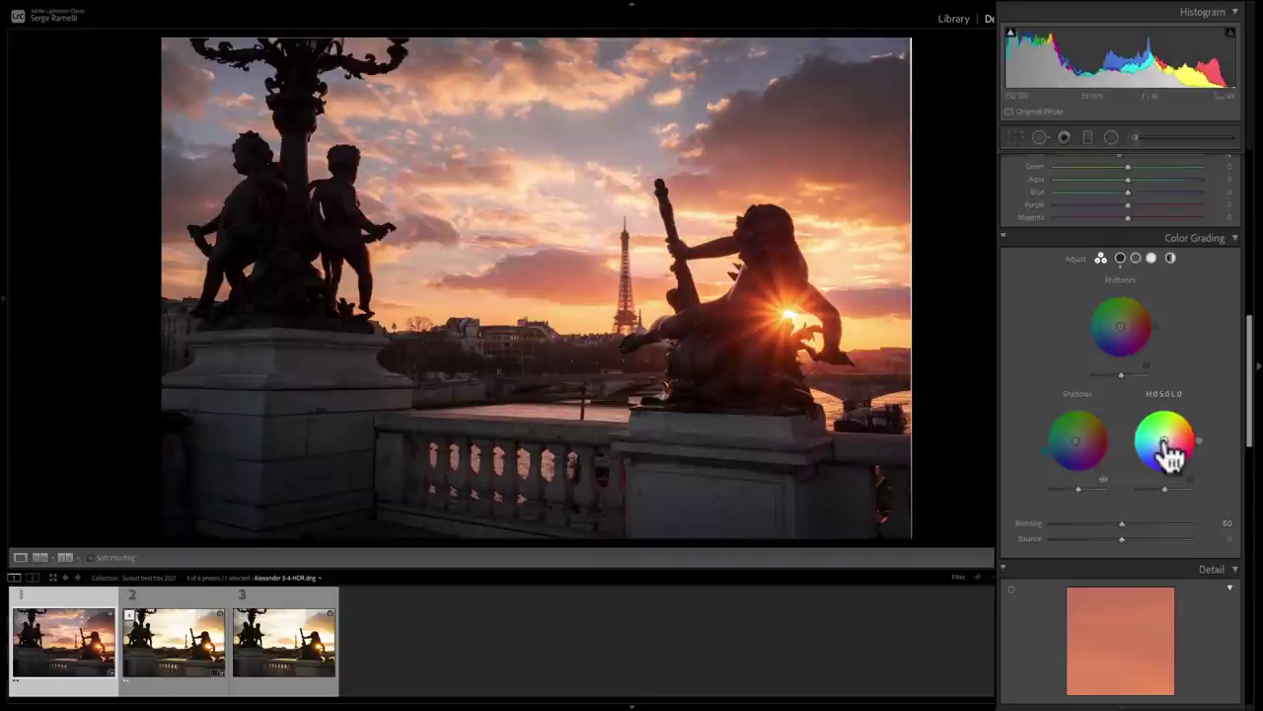
# - Warm highlights toward red (hue 352, saturation 32) and midtones toward orange (hue 26), leaving shadow luminance at 0
pyautogui.moveTo(1165, 442); pyautogui.dragTo(1166, 442)
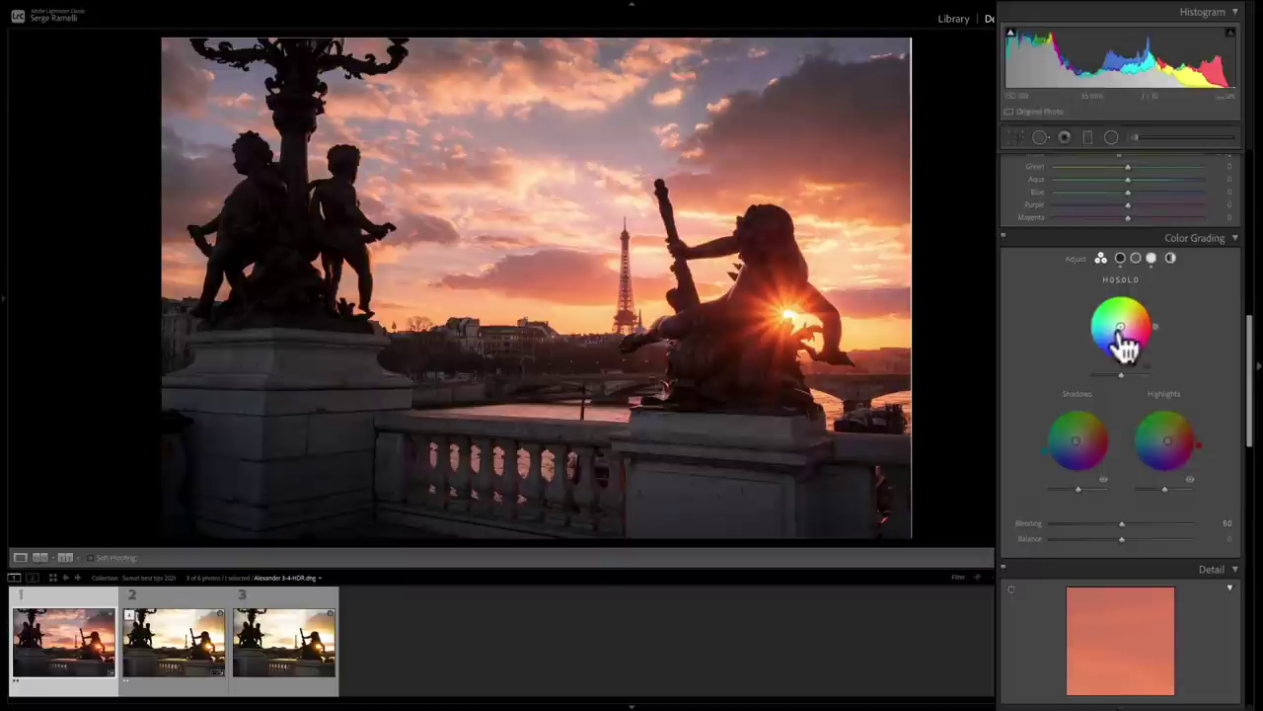
pyautogui.moveTo(1123, 341)
pyautogui.mouseDown()
pyautogui.moveTo(1124, 325)
pyautogui.moveTo(1124, 335)
pyautogui.mouseUp()
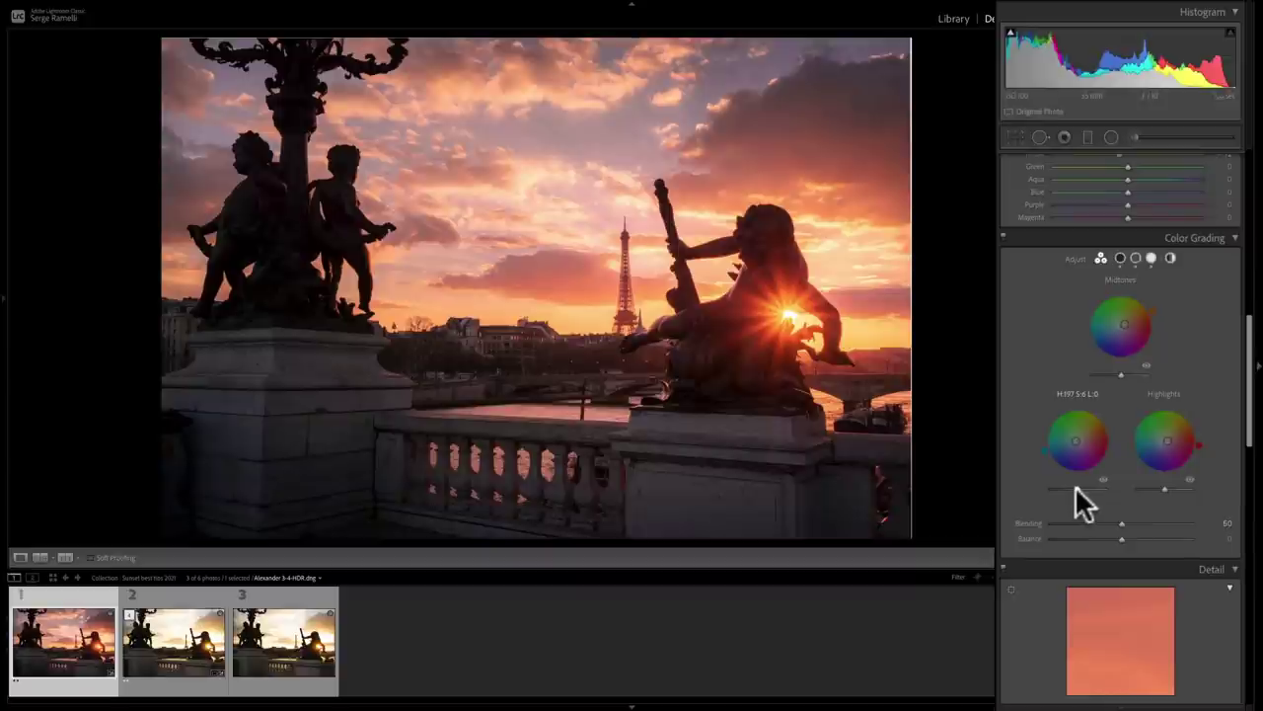
pyautogui.moveTo(1075, 486)
pyautogui.mouseDown()
pyautogui.moveTo(1058, 485)
pyautogui.moveTo(1075, 485)
pyautogui.mouseUp()
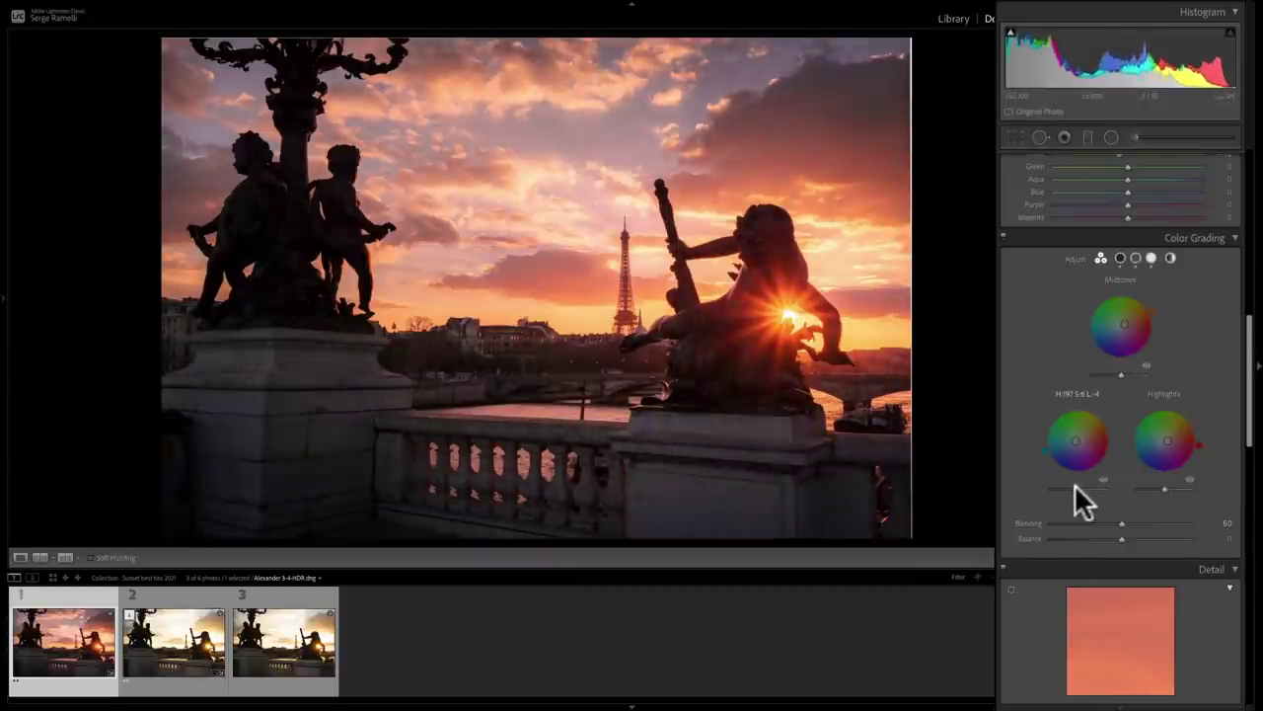
pyautogui.doubleClick(1076, 485)
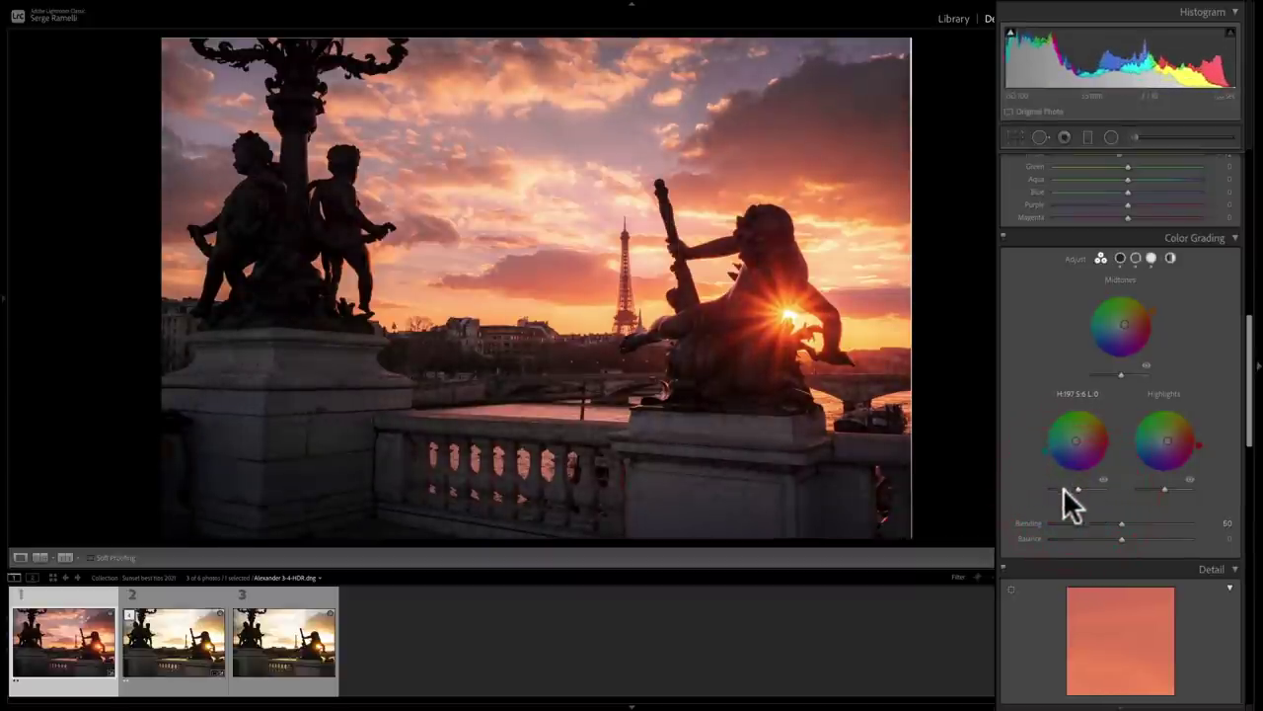
pyautogui.moveTo(1079, 485); pyautogui.dragTo(1088, 485)
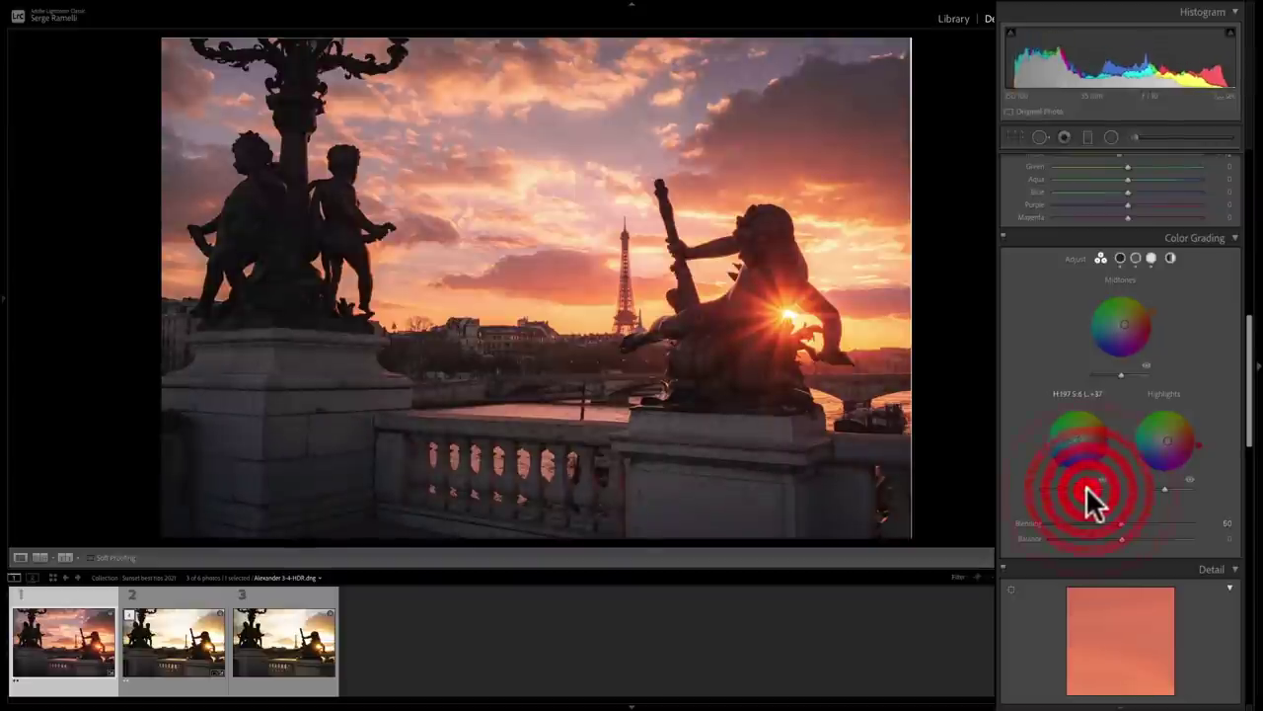
pyautogui.doubleClick(1074, 486)
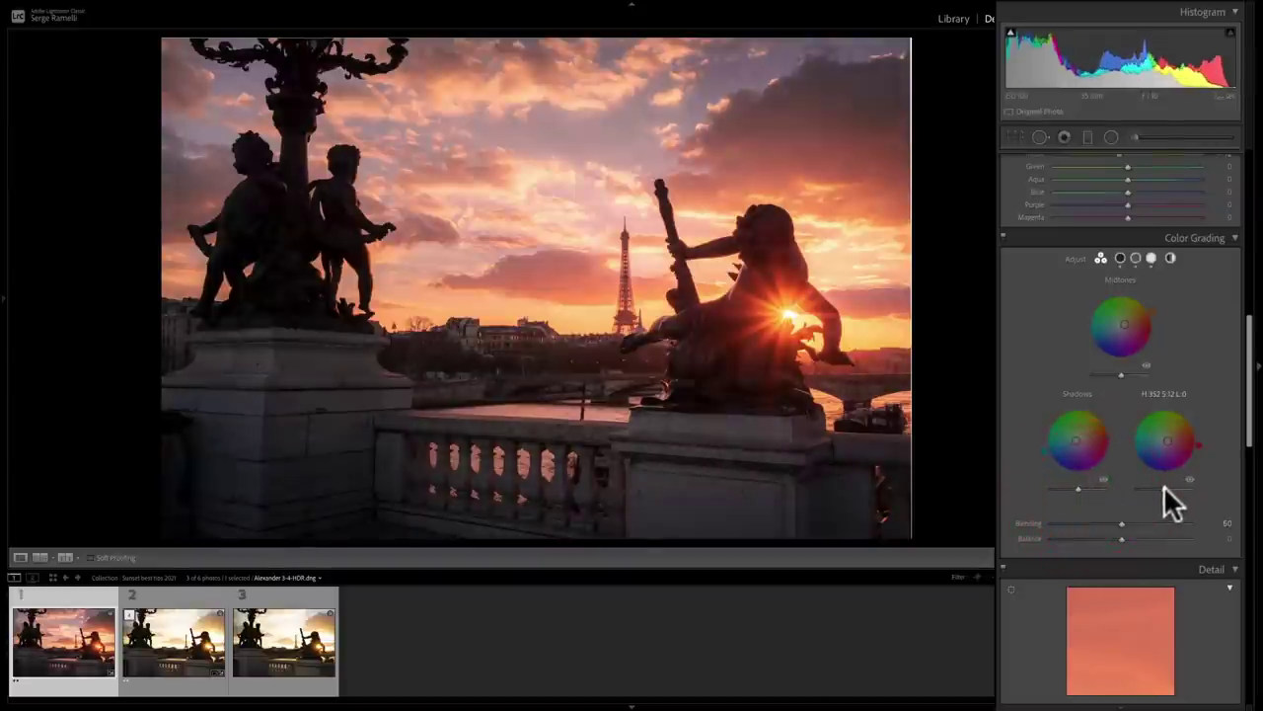
# - Keep highlight luminance at 0, raise midtone luminance, and compare color grading off and on
pyautogui.moveTo(1164, 484)
pyautogui.mouseDown()
pyautogui.moveTo(1183, 485)
pyautogui.moveTo(1145, 484)
pyautogui.moveTo(1166, 484)
pyautogui.mouseUp()
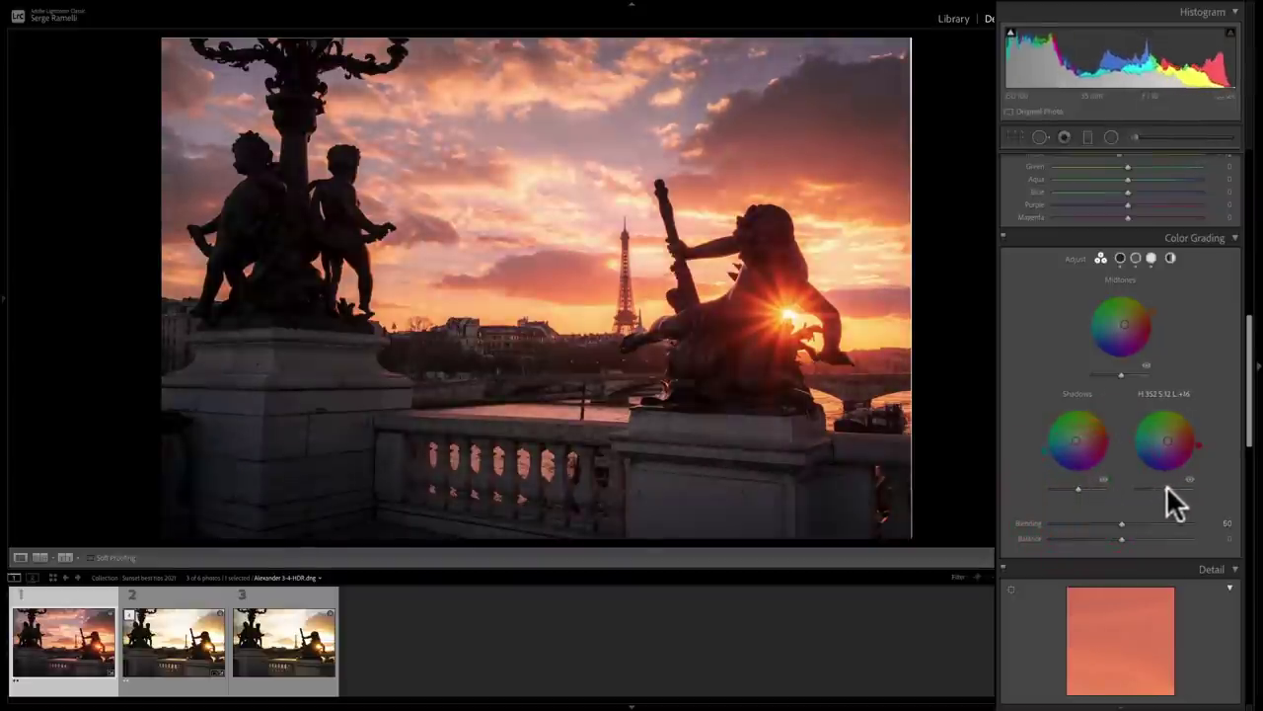
pyautogui.doubleClick(1165, 485)
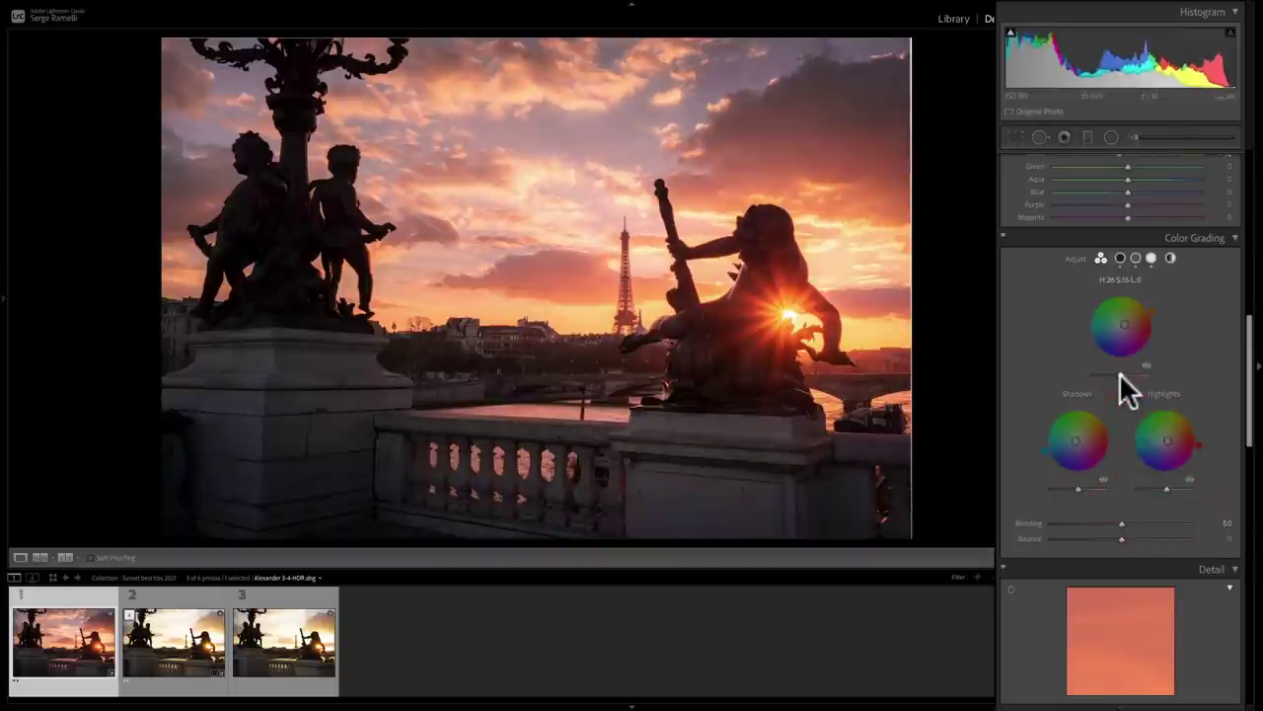
pyautogui.moveTo(1120, 374); pyautogui.dragTo(1125, 377)
pyautogui.click(1003, 236)
pyautogui.click(1003, 235)
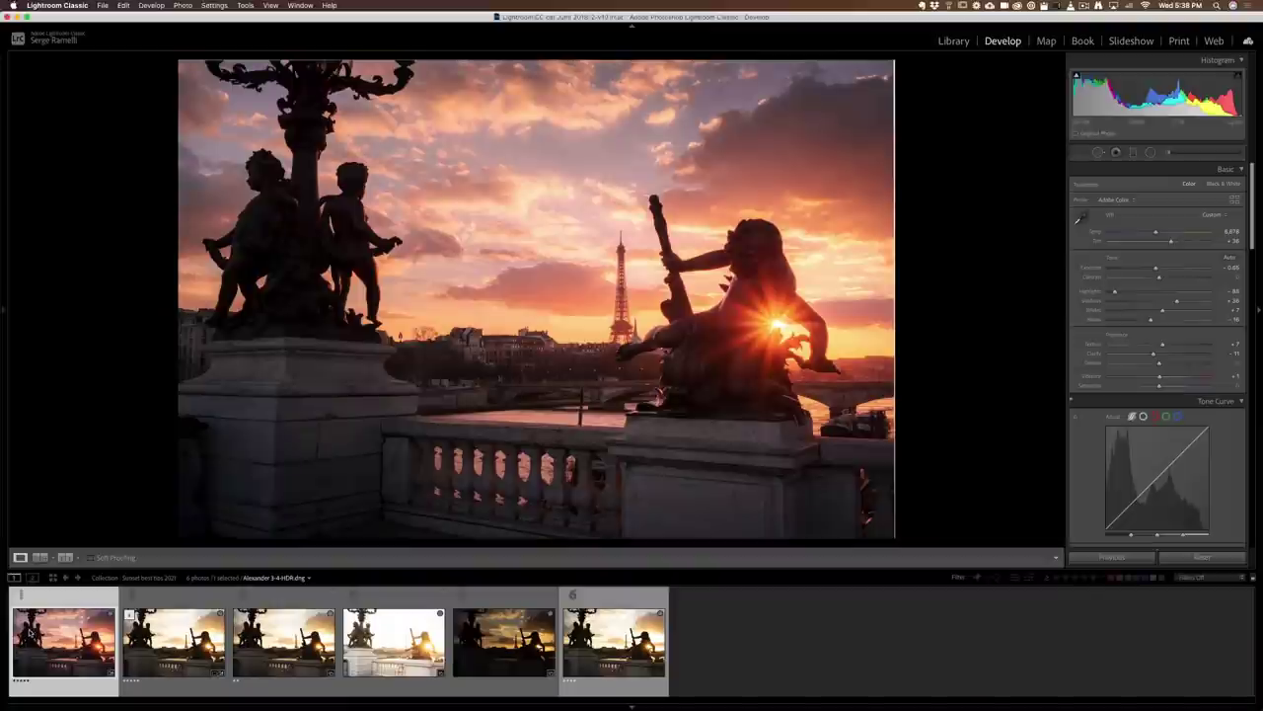
# - Copy the HDR's develop settings and paste them onto the dark single frame 'Alexander 3.dng'
pyautogui.press('super+shift+c')
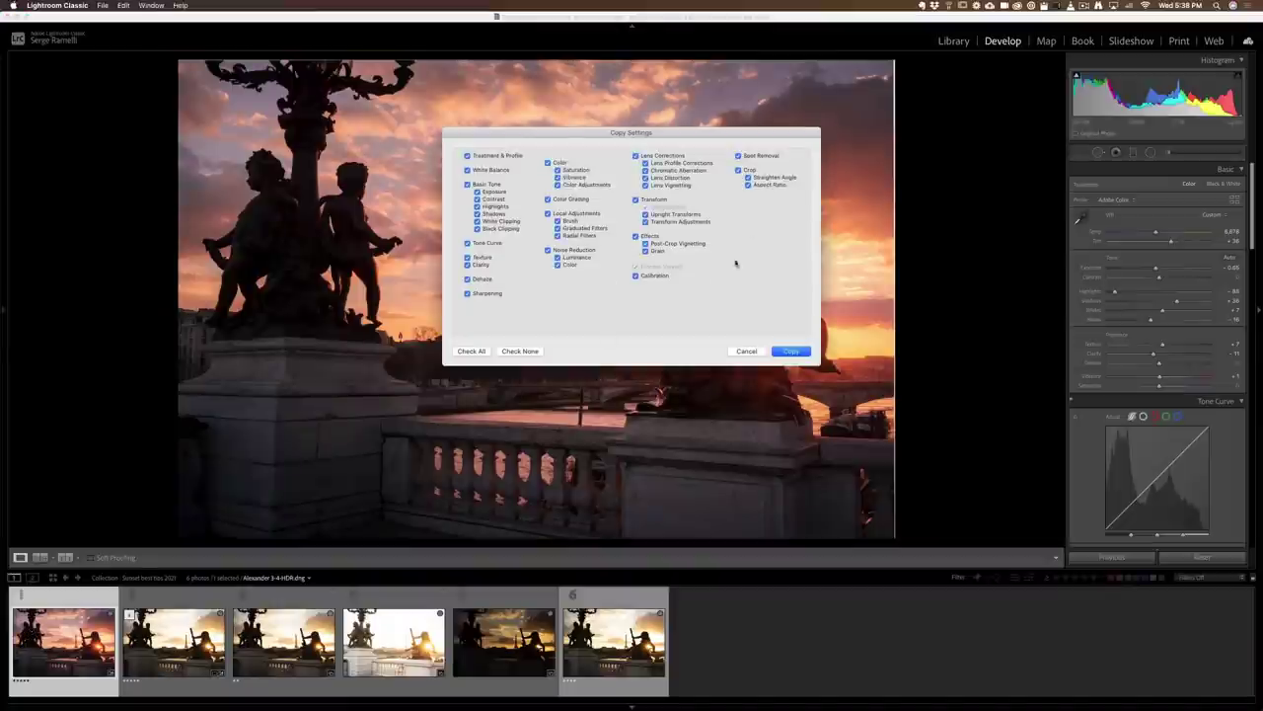
pyautogui.click(791, 352)
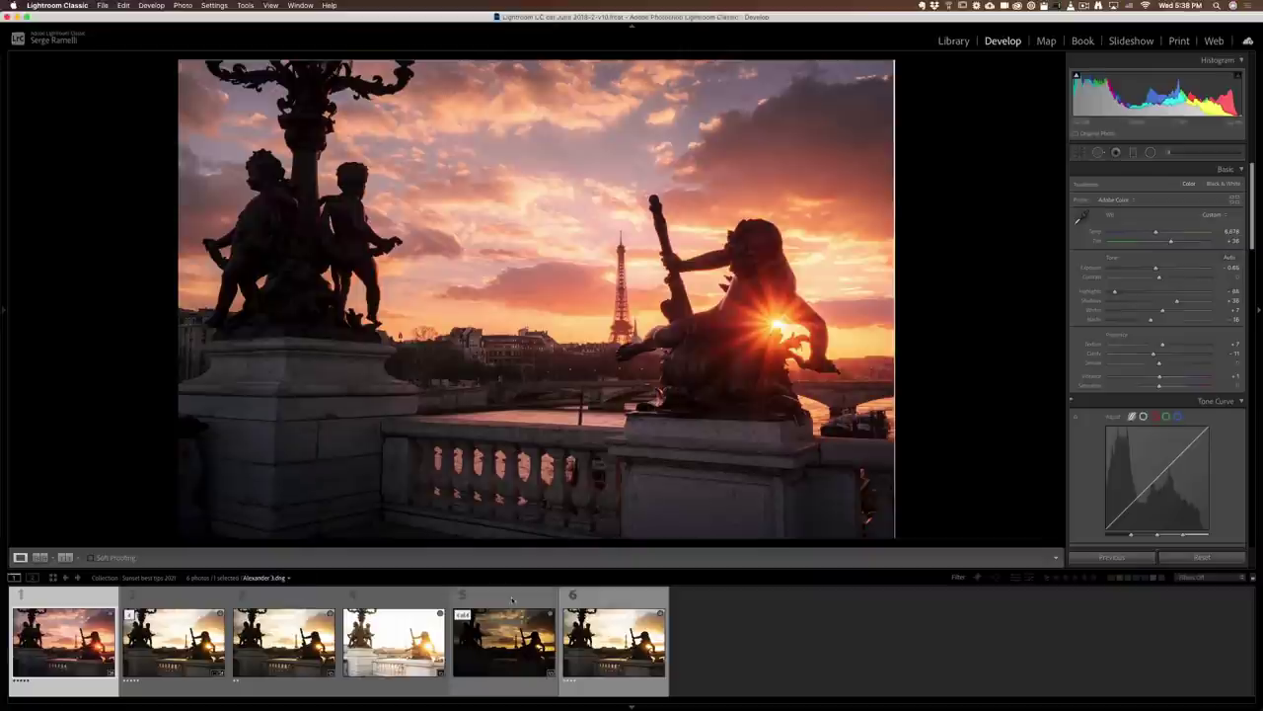
pyautogui.click(510, 597)
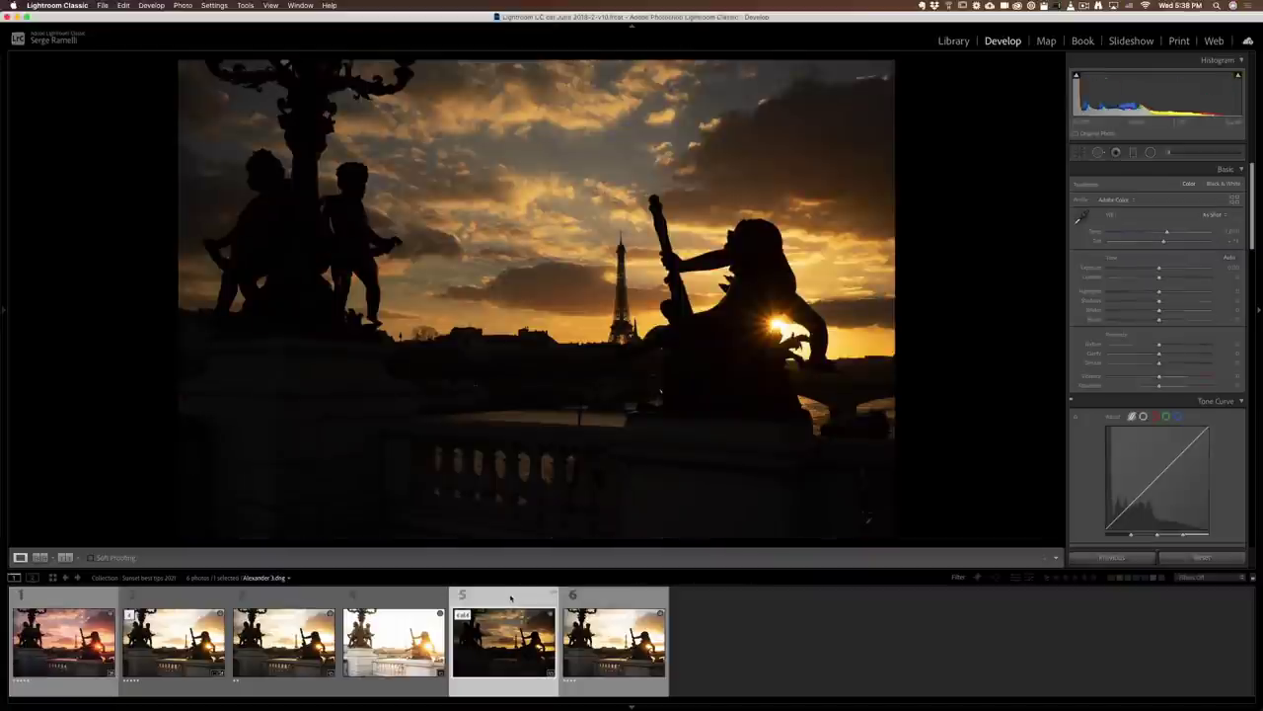
pyautogui.press('super+shift+v')
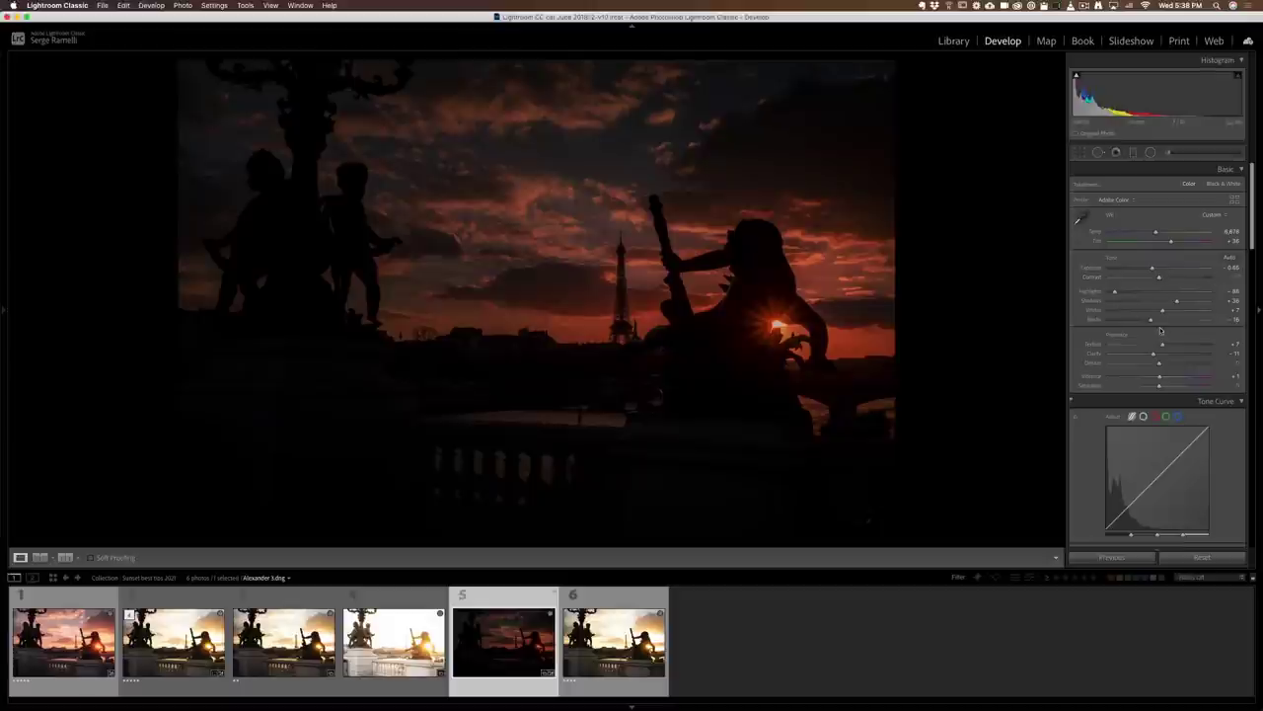
# - Raise Blacks, Whites and Exposure (about +1.80) on the single frame, then add the HDR to the selection
pyautogui.moveTo(1151, 322); pyautogui.dragTo(1183, 318)
pyautogui.moveTo(1153, 268); pyautogui.dragTo(1180, 278)
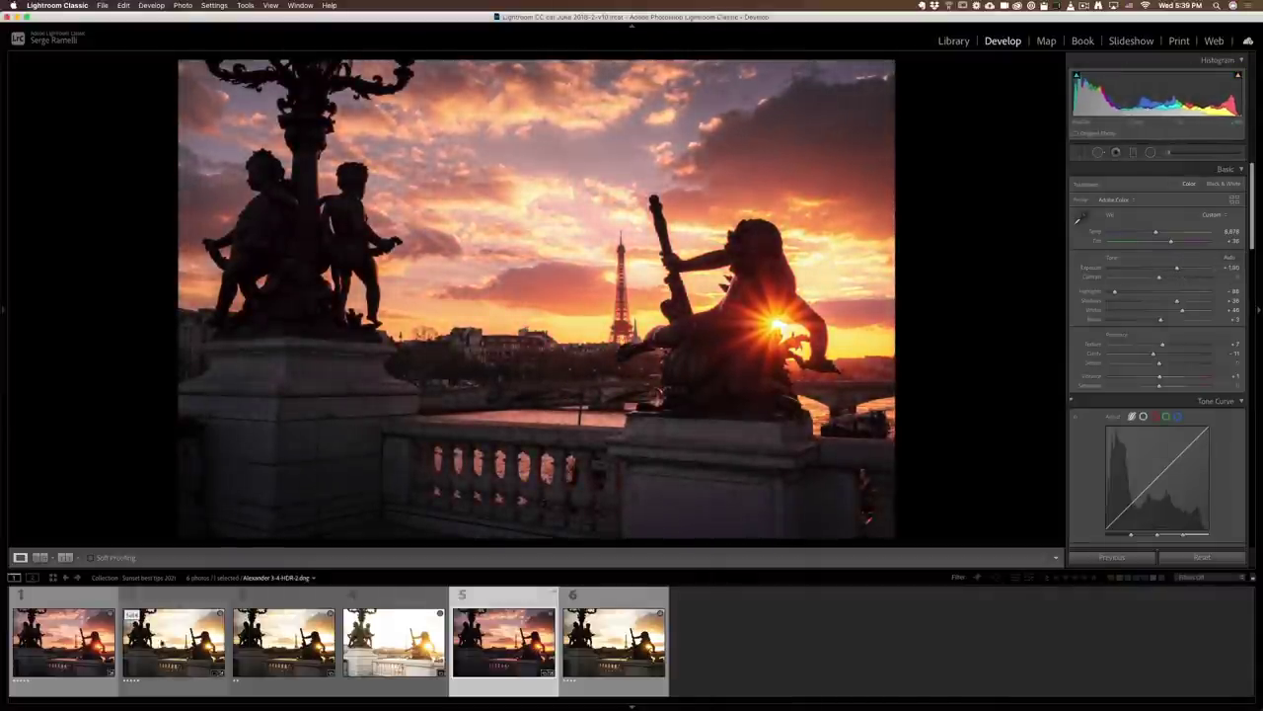
pyautogui.keyDown('super'); pyautogui.click(95, 650); pyautogui.keyUp('super')
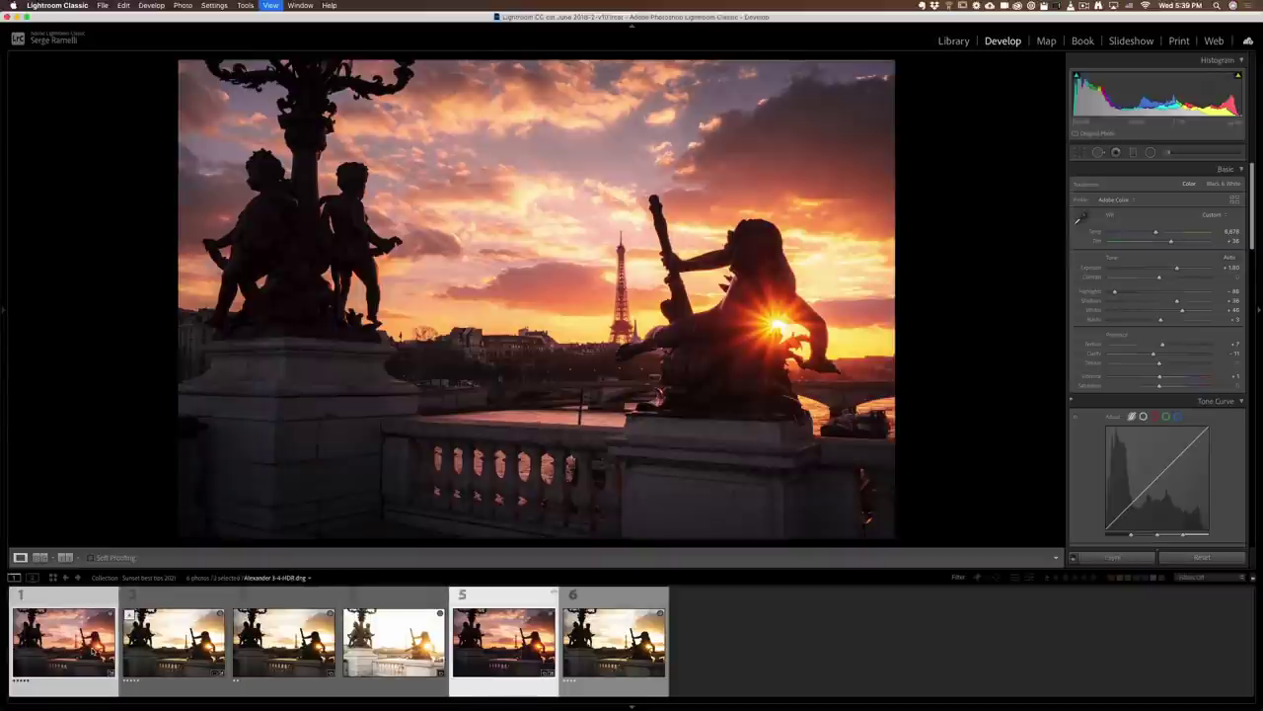
# - Compare the single frame and HDR side by side at 100% on the statue's arm, restoring all panels
pyautogui.press('c')
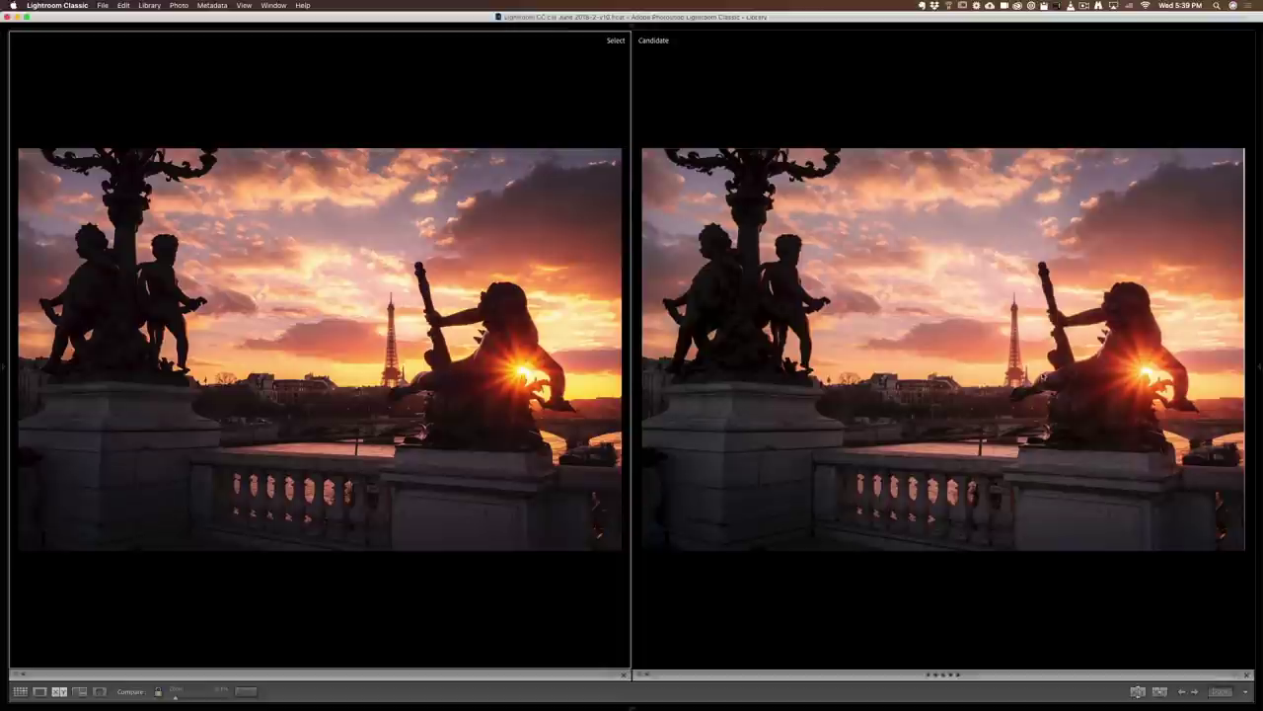
pyautogui.click(1120, 353)
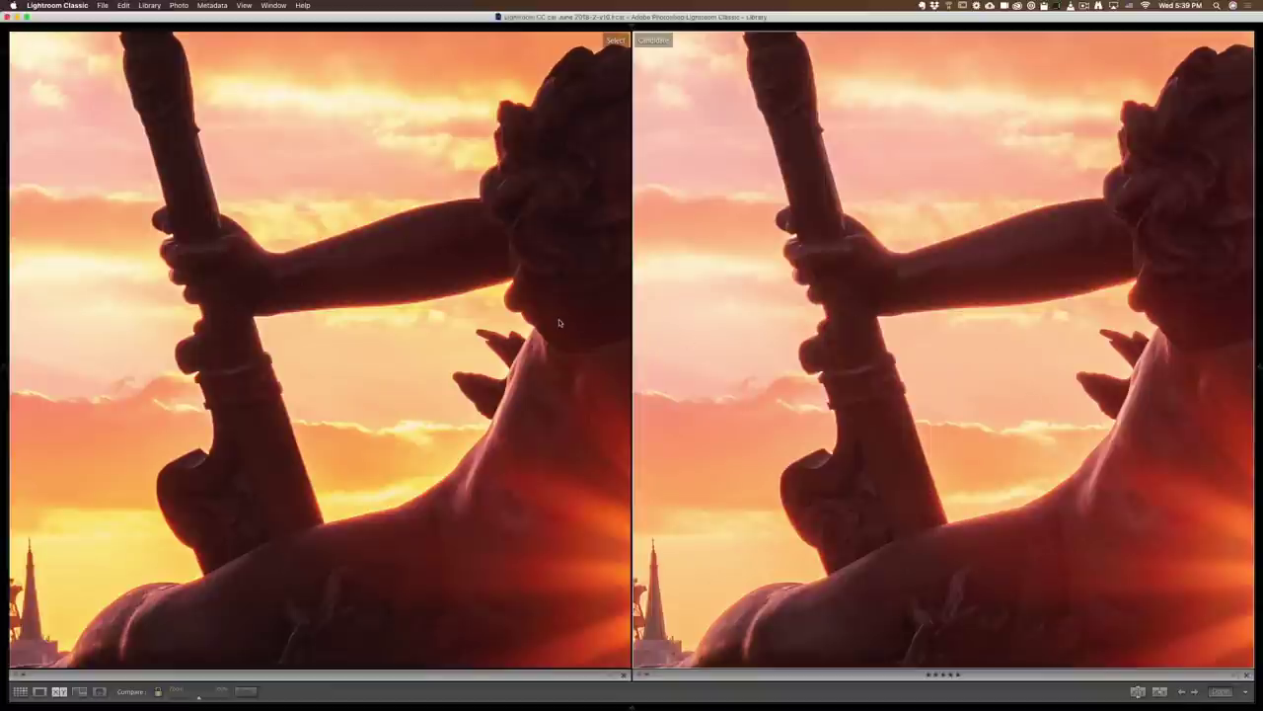
pyautogui.hotkey('shift', 'Tab')
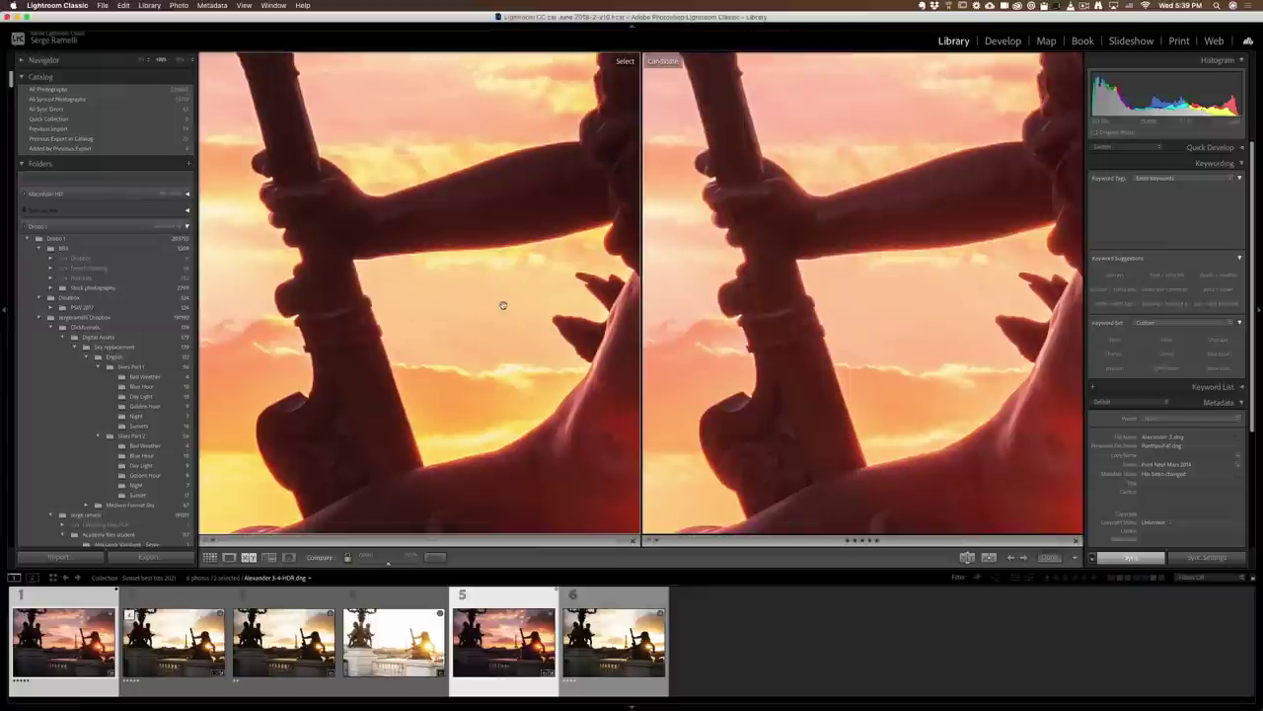
# - Show 'Alexander 3.dng' alone in Loupe view, zoomed to fit, with the left panel hidden
pyautogui.press('e')
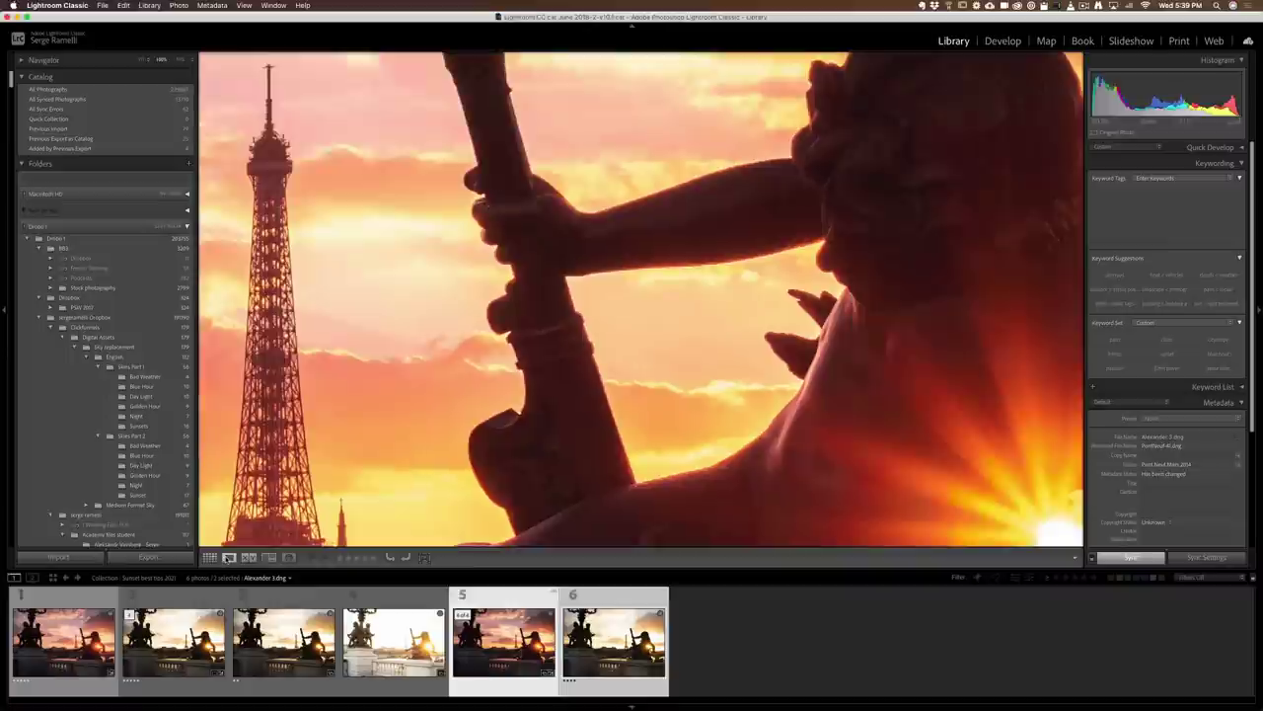
pyautogui.click(608, 320)
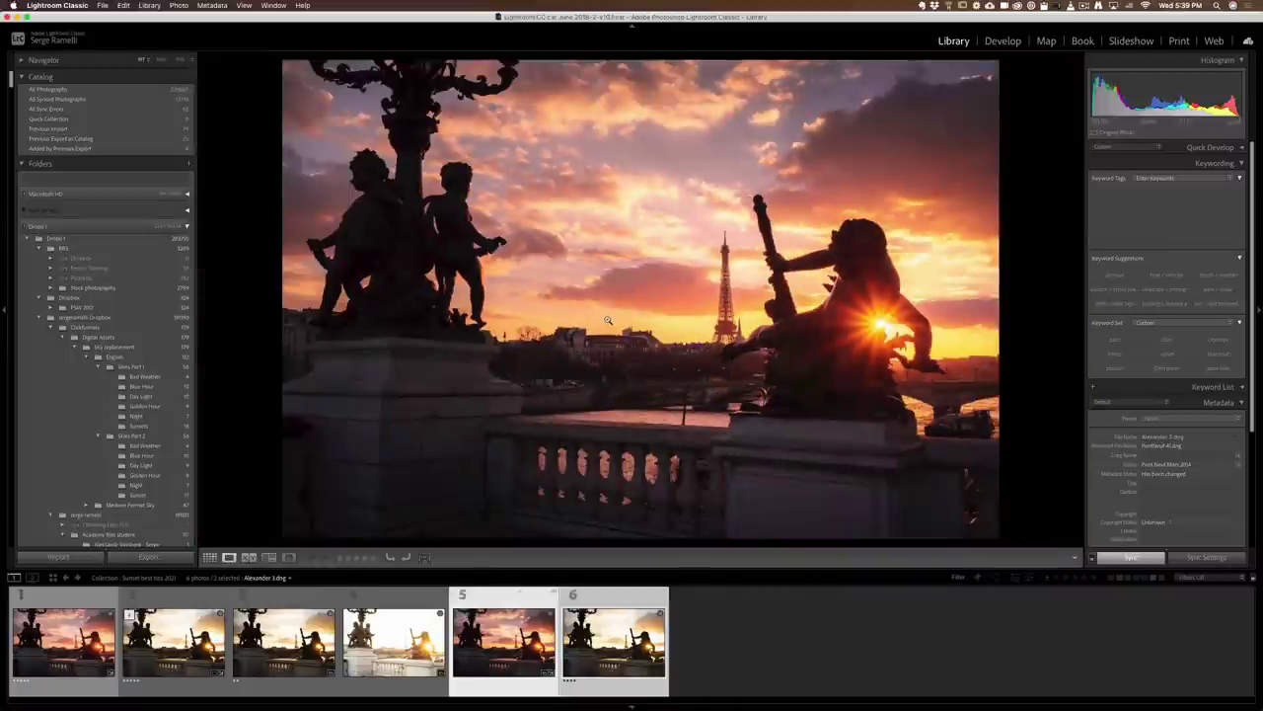
pyautogui.click(4, 312)
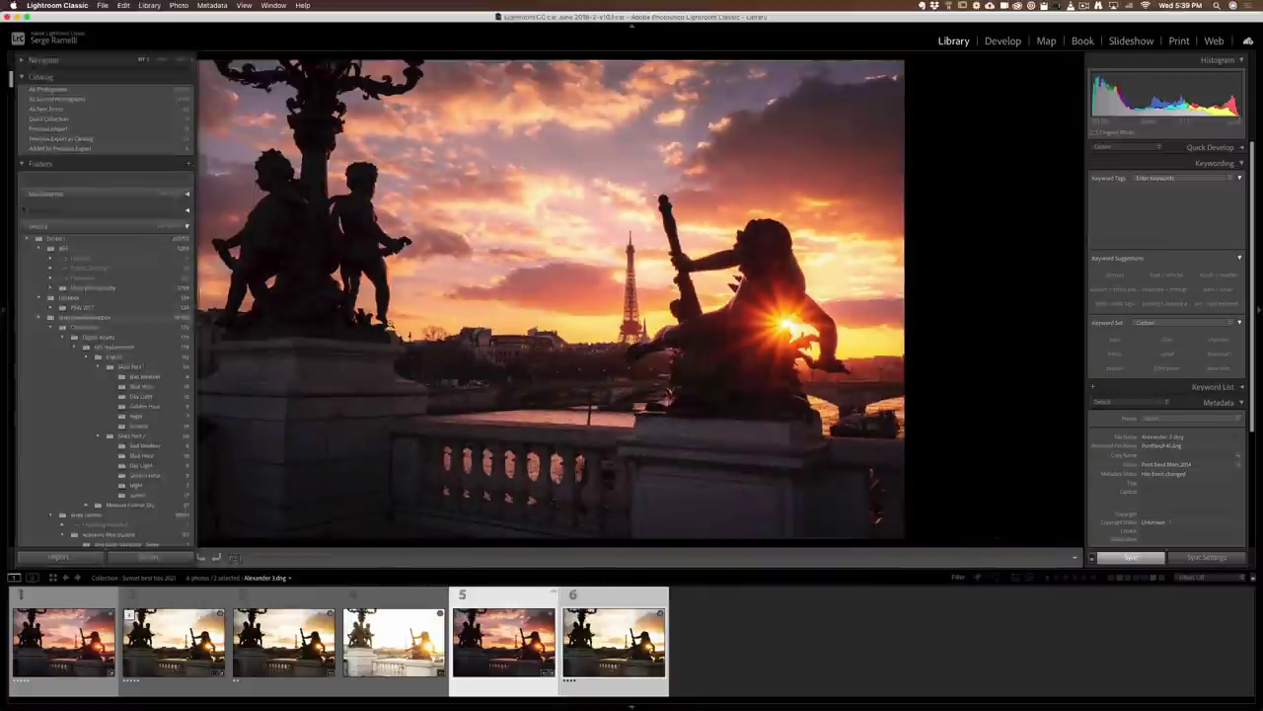